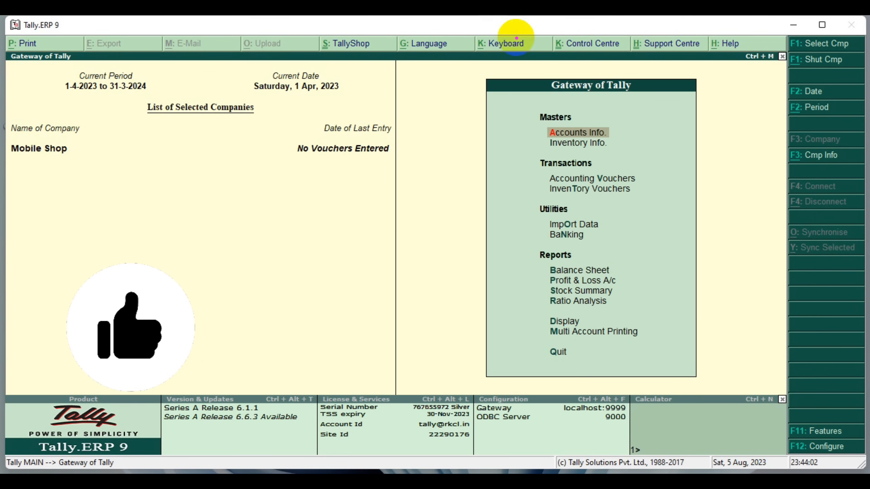
Display the company's existing account groups through the single-group option in Accounts Info
drag(517, 115, 640, 143)
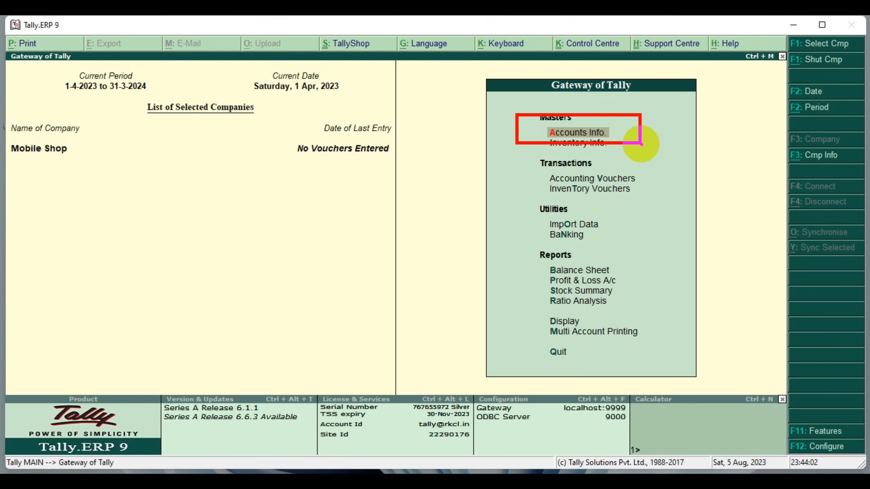
key(Return)
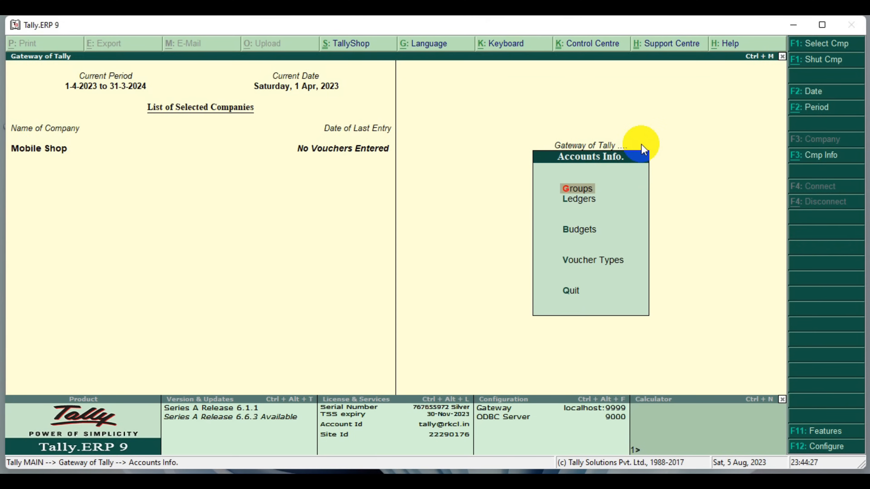
mouse_move(505, 122)
mouse_down()
mouse_move(621, 241)
mouse_move(677, 339)
mouse_up()
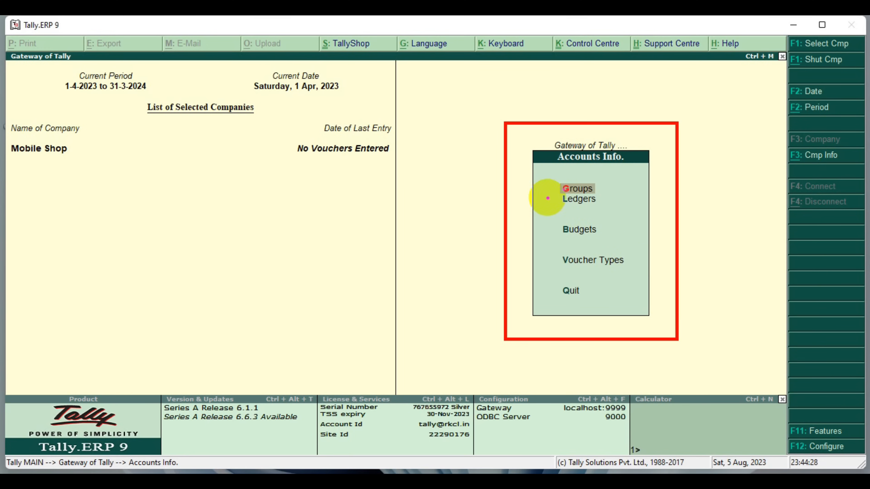
drag(544, 177, 615, 198)
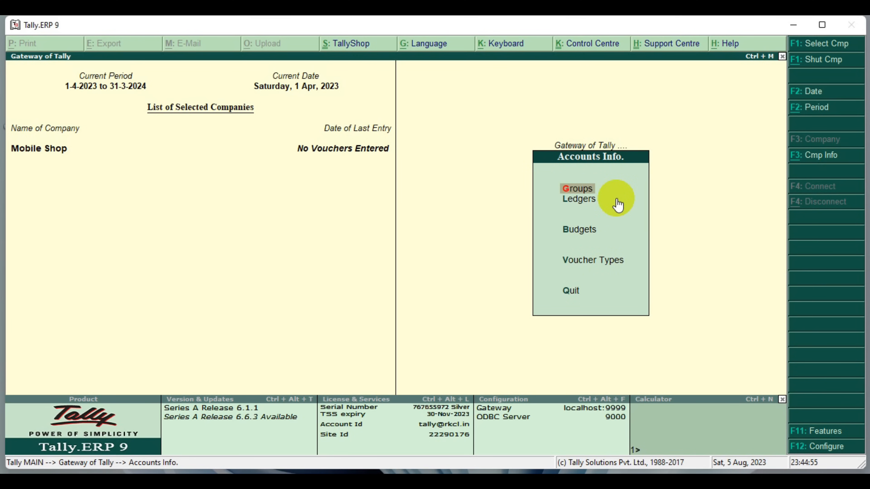
key(Return)
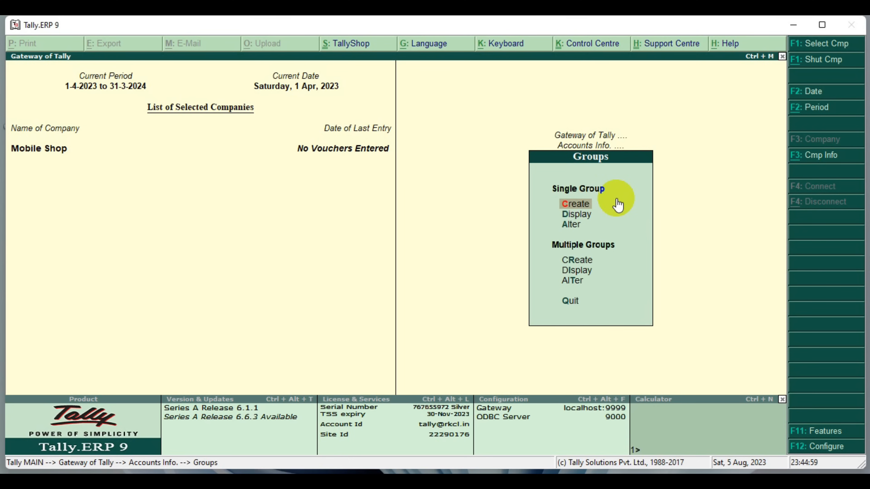
key(Down)
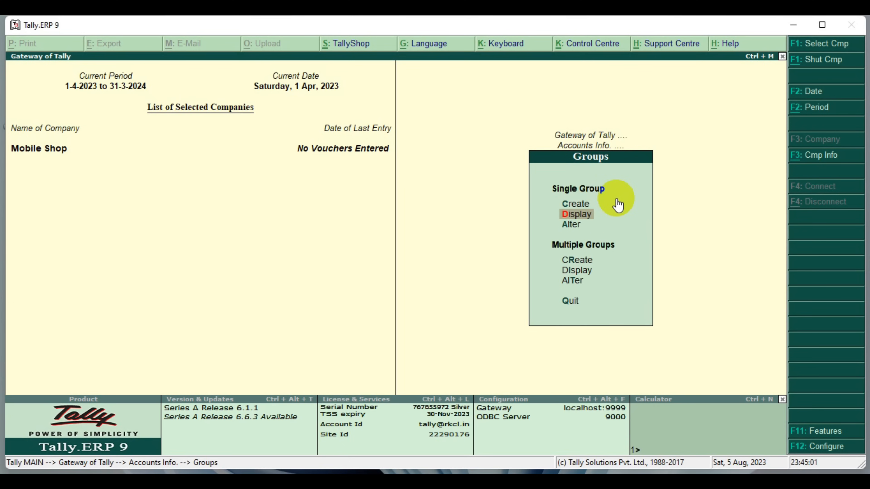
key(Return)
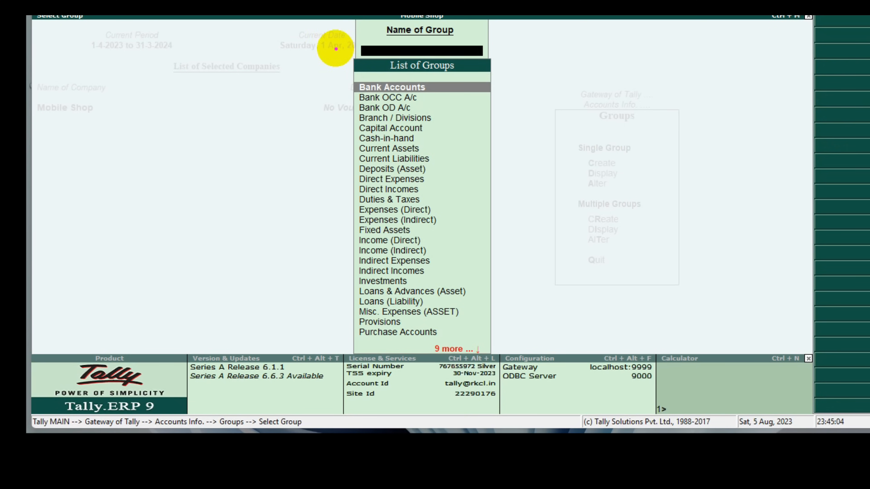
drag(309, 89, 477, 322)
drag(504, 281, 511, 353)
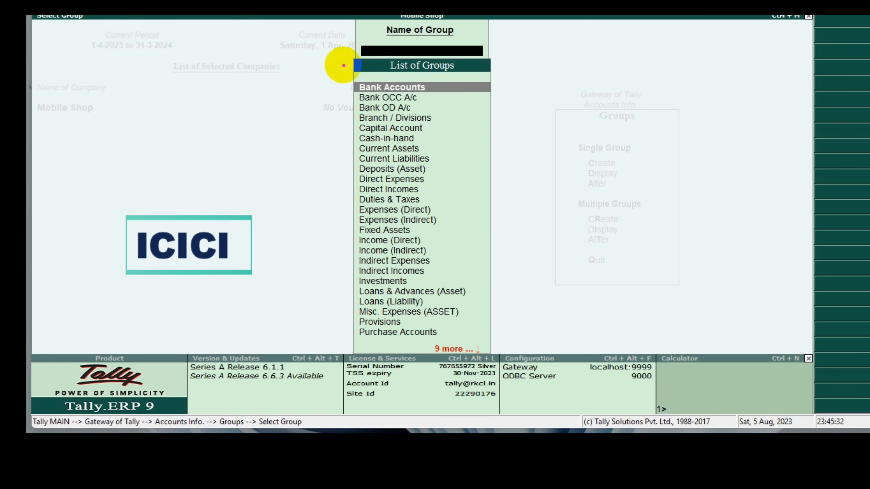
mouse_move(337, 73)
mouse_down()
mouse_move(356, 86)
mouse_move(503, 95)
mouse_up()
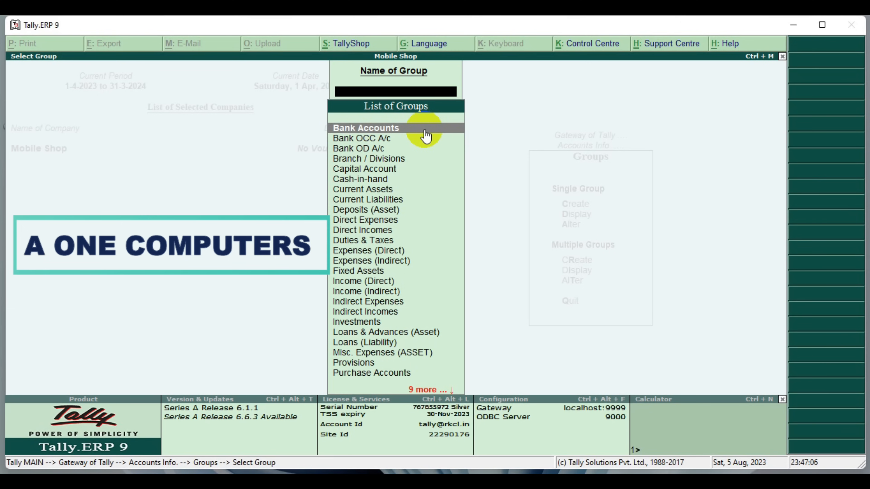
Examine the rest of the group list, including Sundry Creditors and Indirect Expenses, and return to Accounts Info
scroll(424, 134, down, 10)
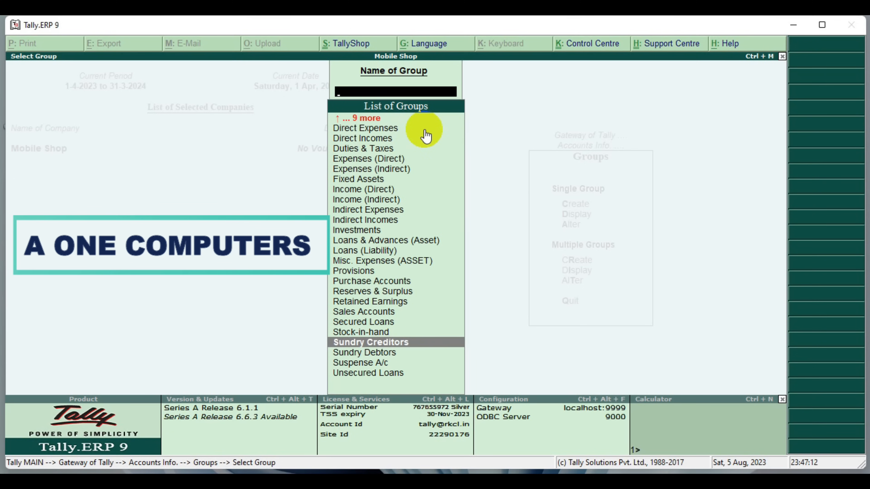
mouse_move(308, 331)
mouse_down()
mouse_move(409, 351)
mouse_move(492, 351)
mouse_up()
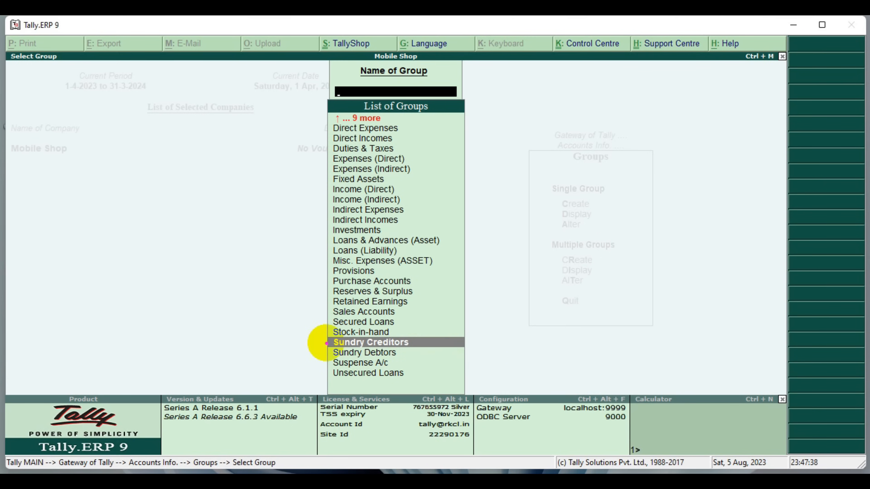
drag(314, 343, 474, 362)
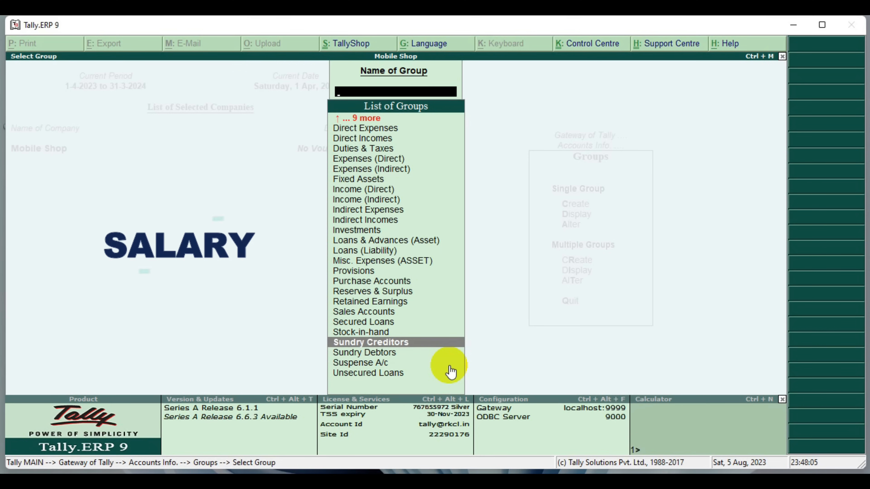
key(Up)
key(Up)
key(Up)
key(Up)
key(Up)
key(Up)
key(Up)
key(Up)
key(Up)
key(Up)
key(Up)
key(Up)
key(Up)
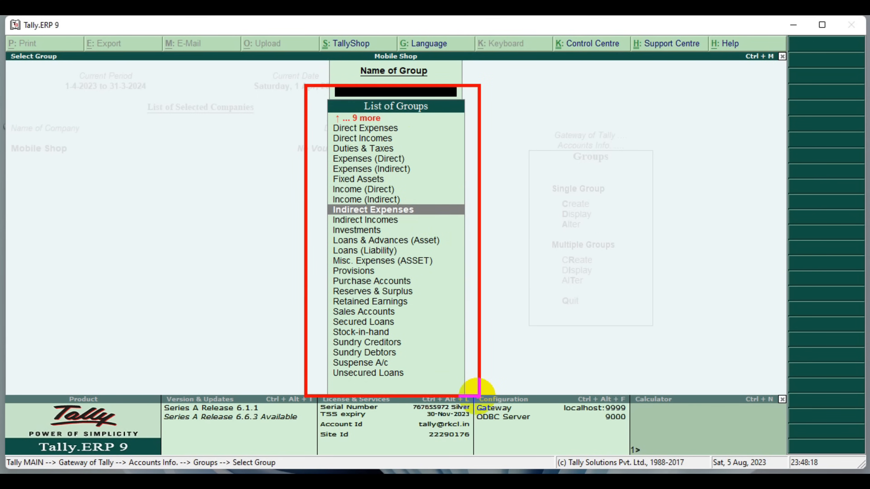
key(Escape)
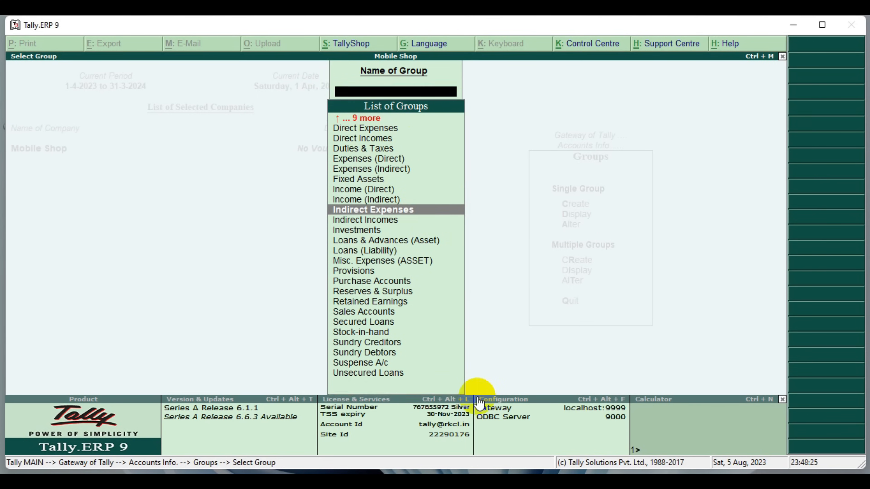
key(Escape)
key(Escape)
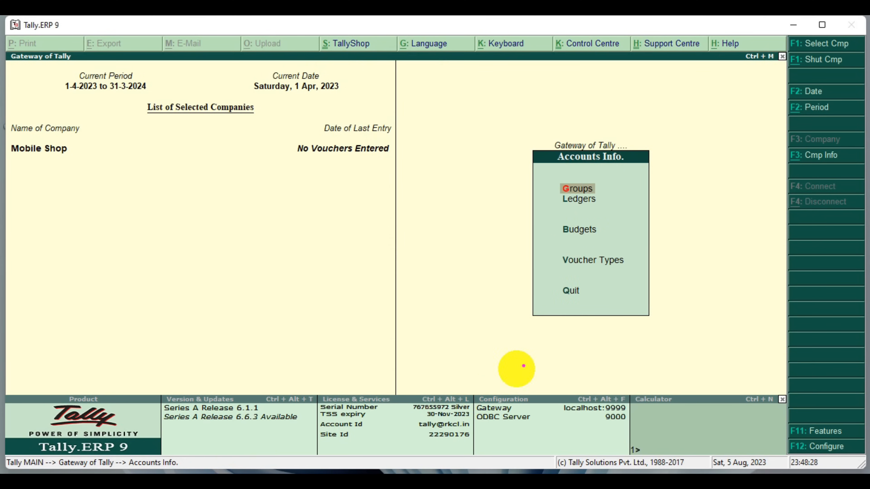
Display the company's existing ledgers through the single-ledger option, and close the list
drag(546, 191, 612, 211)
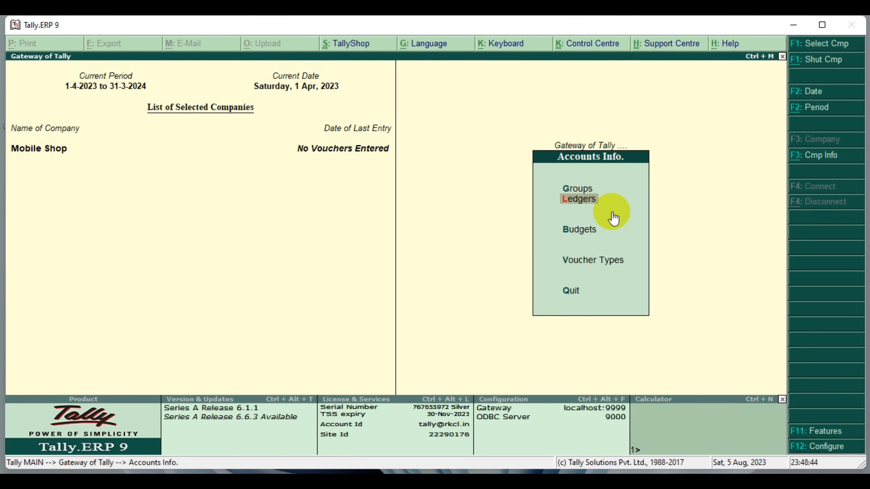
key(Return)
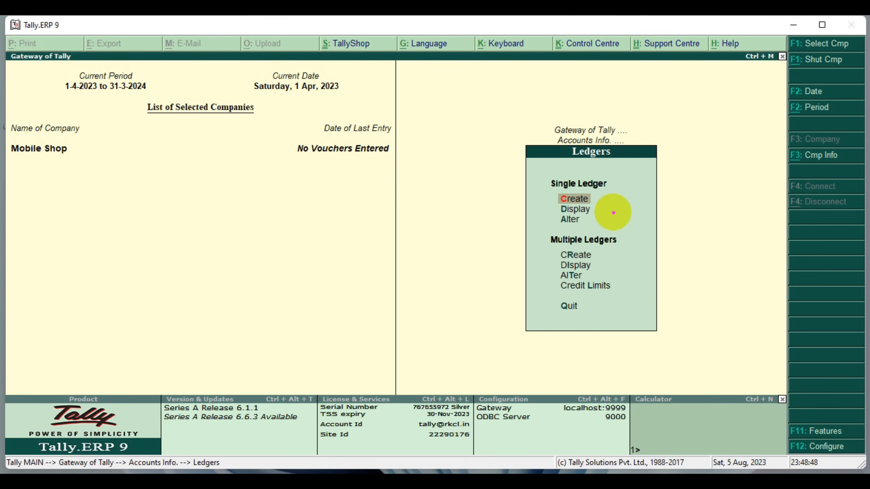
mouse_move(549, 204)
mouse_down()
mouse_move(565, 214)
mouse_move(611, 217)
mouse_up()
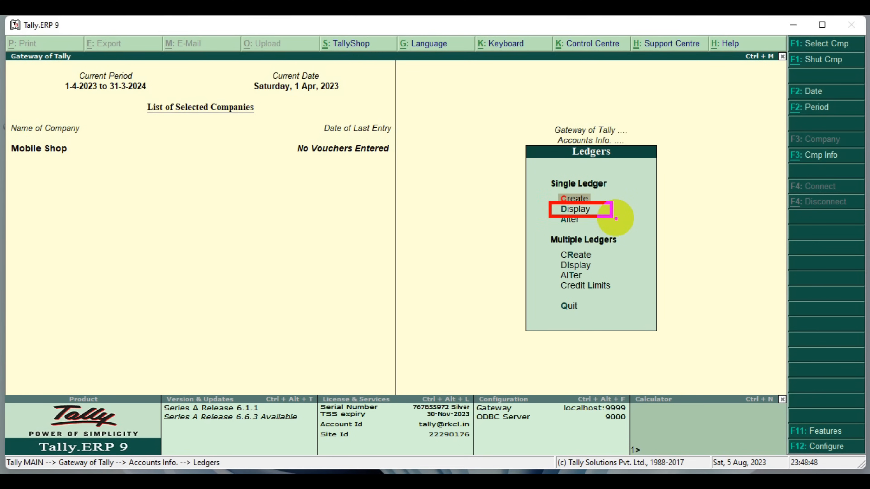
key(Down)
key(Return)
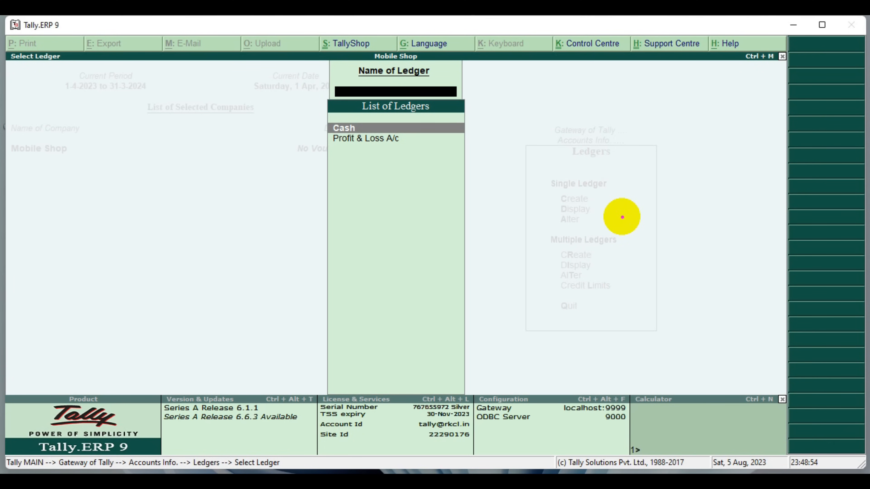
drag(307, 91, 478, 174)
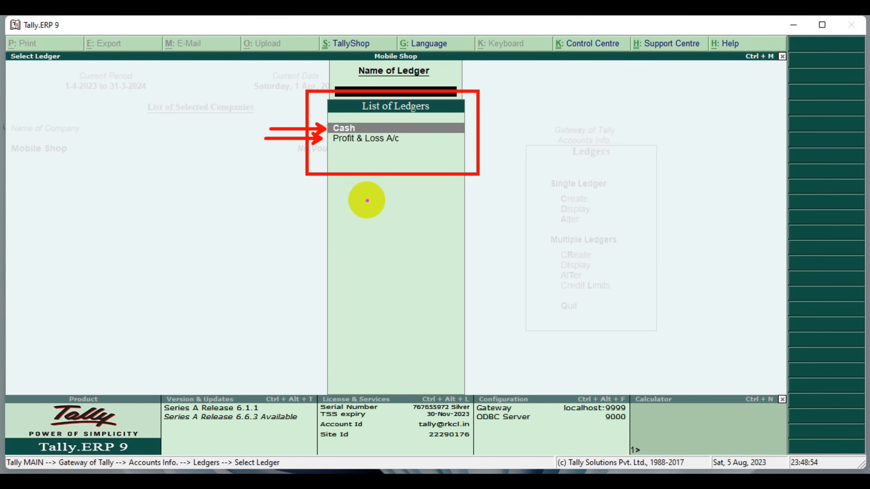
drag(379, 159, 377, 374)
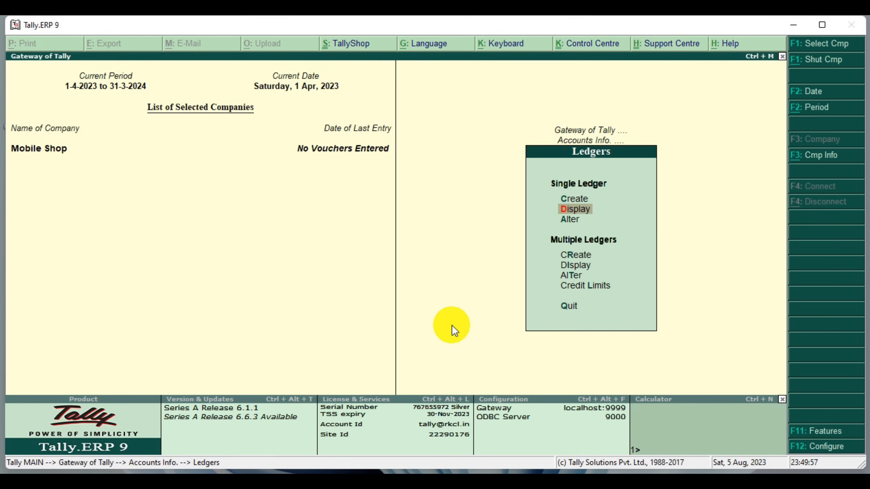
key(Escape)
Start creating a single ledger named Capital, leaving its alias blank
key(Up)
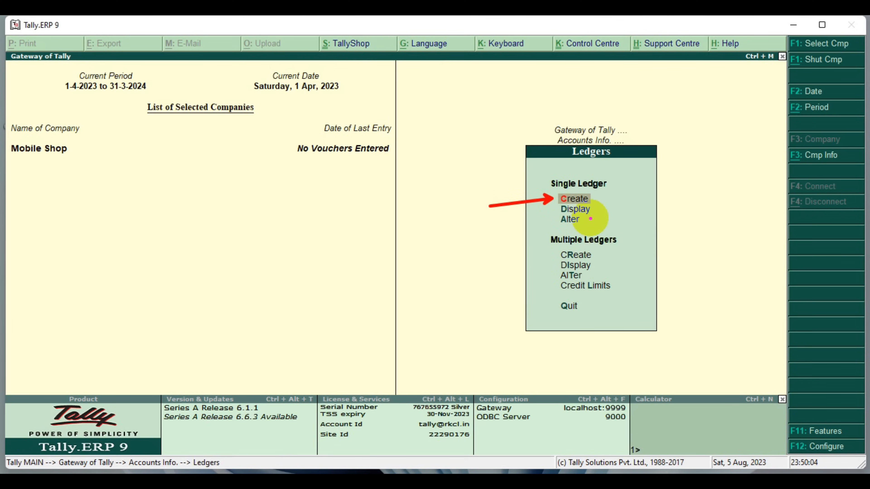
key(Return)
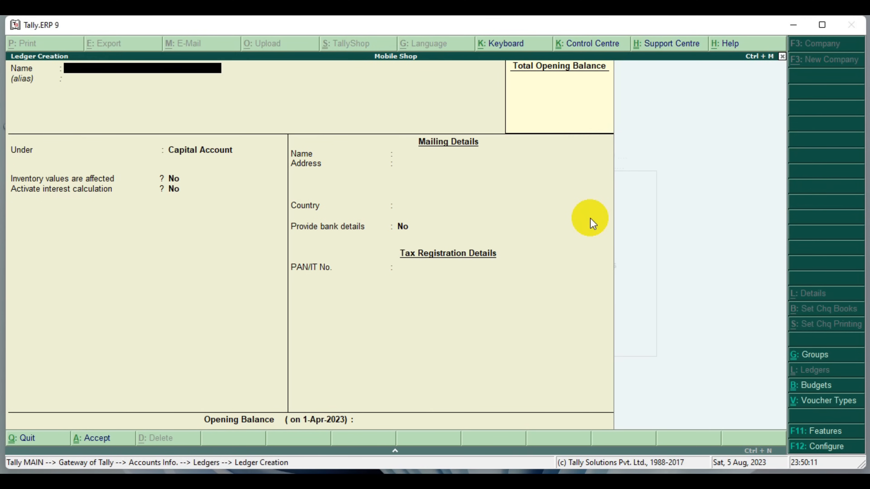
mouse_move(42, 69)
mouse_down()
mouse_move(89, 107)
mouse_move(99, 227)
mouse_up()
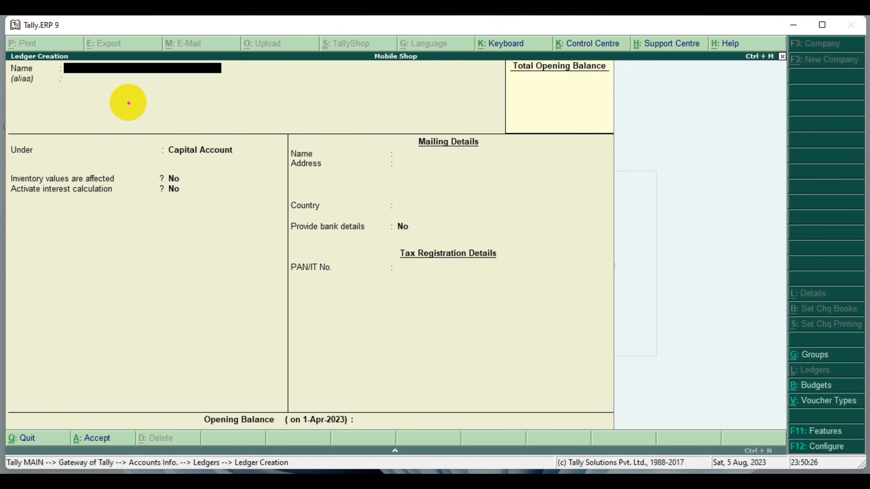
mouse_move(6, 63)
mouse_down()
mouse_move(101, 82)
mouse_move(245, 84)
mouse_up()
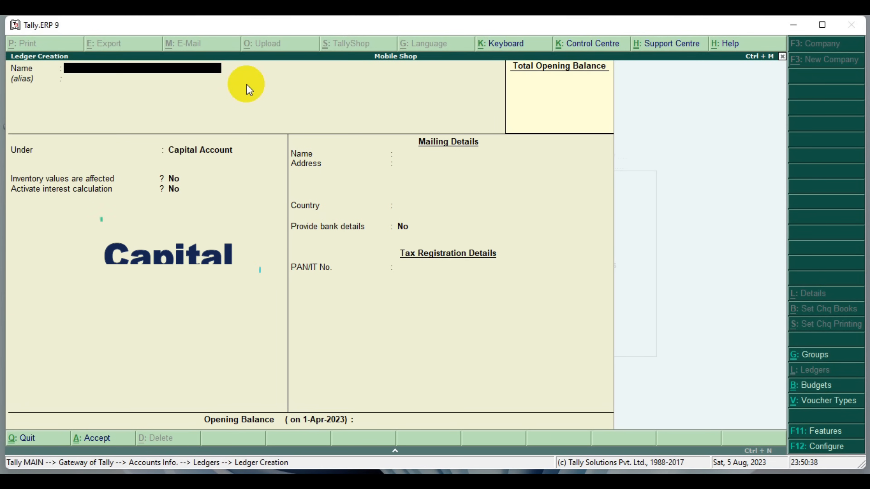
text(Capital)
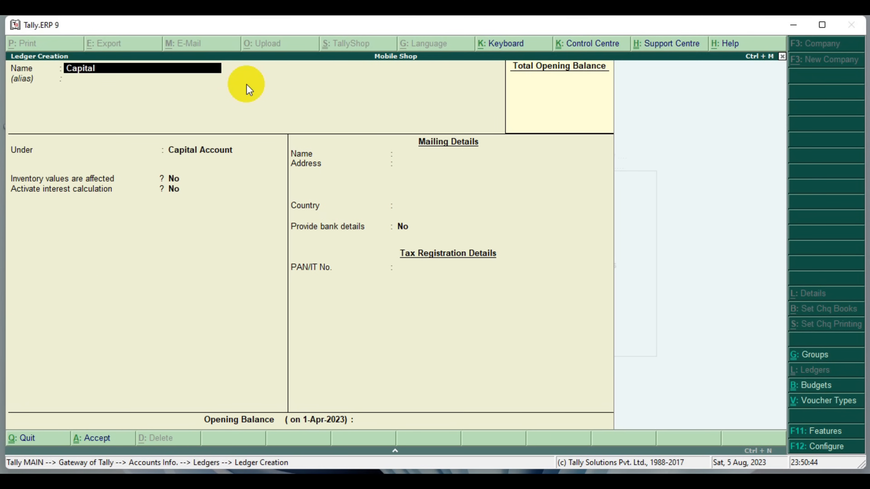
key(Return)
key(Return)
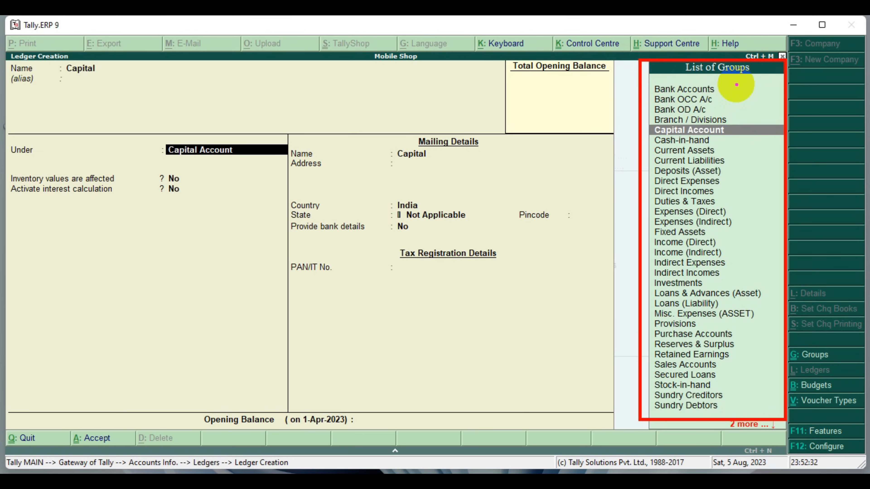
Assign the Capital ledger to the Bank Accounts group
drag(640, 122, 790, 137)
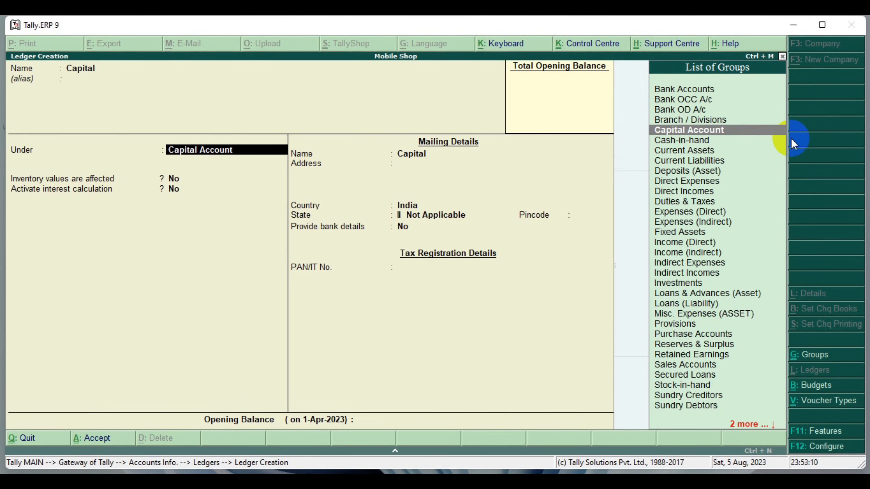
key(Up)
key(Up)
key(Up)
key(Up)
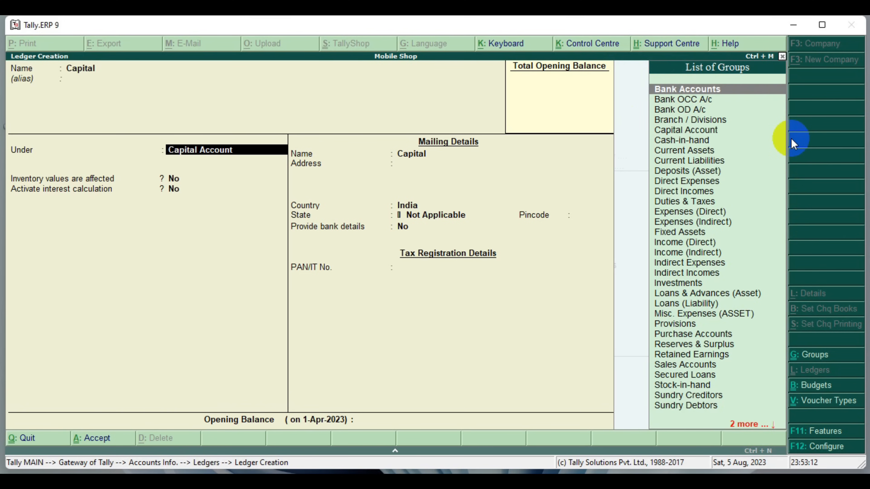
key(Return)
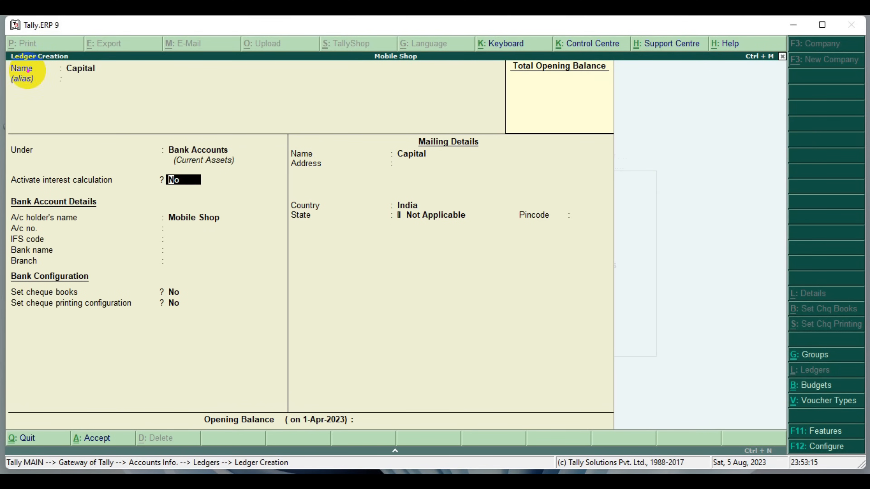
drag(7, 62, 116, 90)
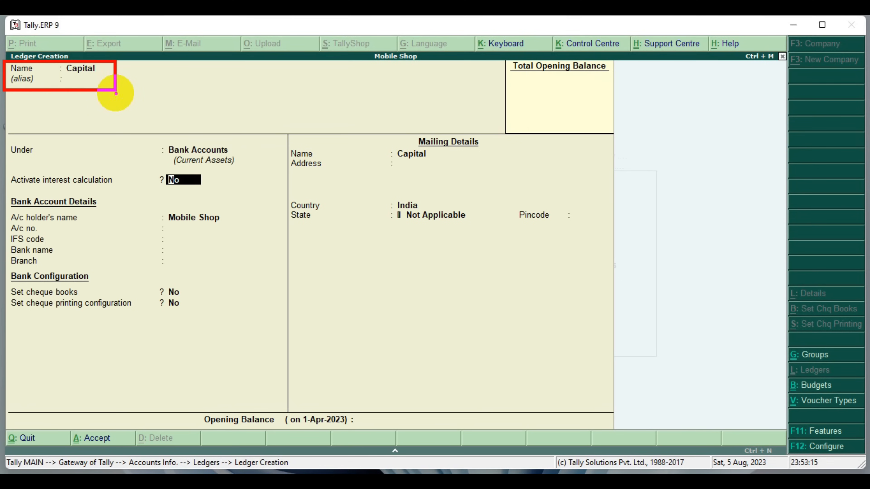
drag(147, 140, 252, 168)
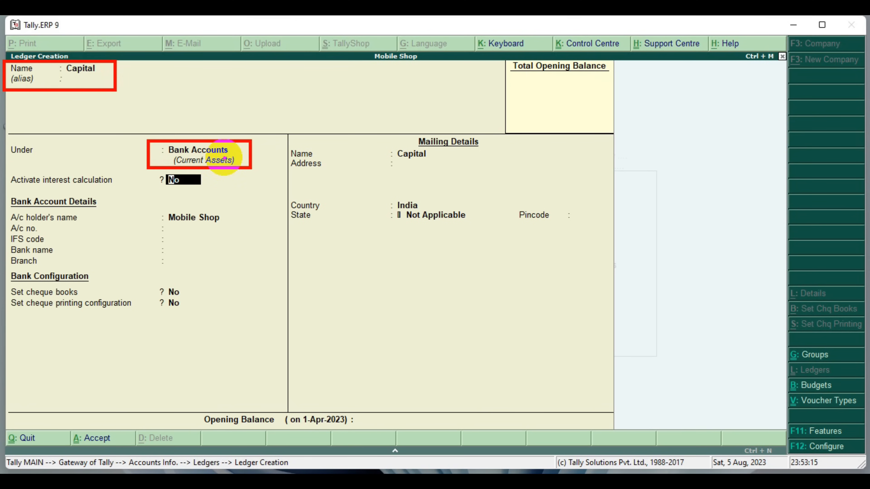
mouse_move(7, 173)
mouse_down()
mouse_move(77, 210)
mouse_move(233, 333)
mouse_up()
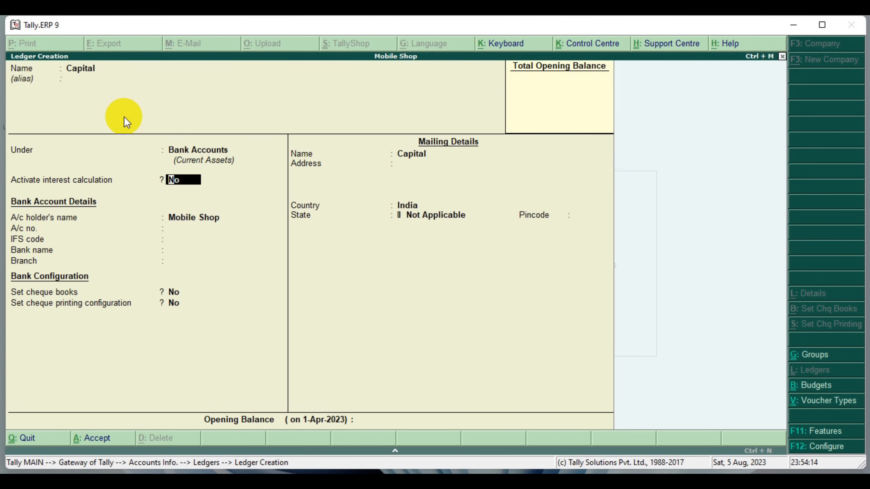
Reassign the Capital ledger to the Capital Account group
key(Up)
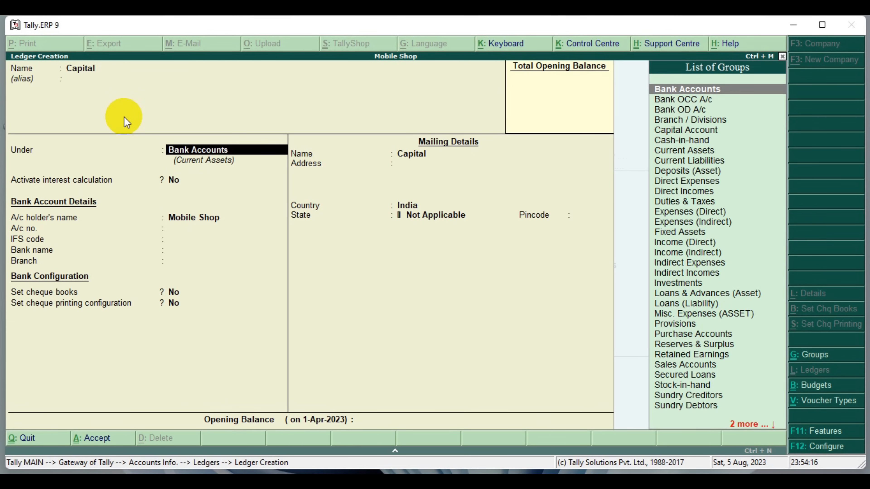
key(Down)
key(Down)
key(Down)
key(Down)
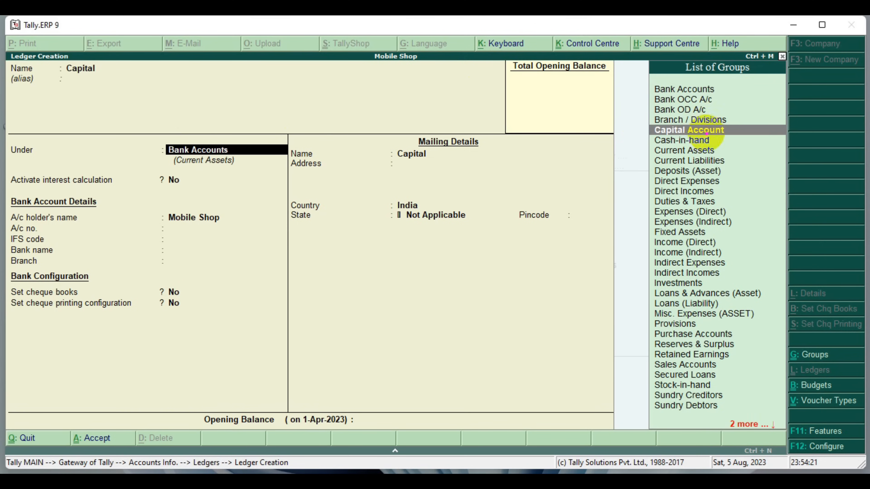
mouse_move(641, 120)
mouse_down()
mouse_move(763, 148)
mouse_move(795, 143)
mouse_up()
key(Return)
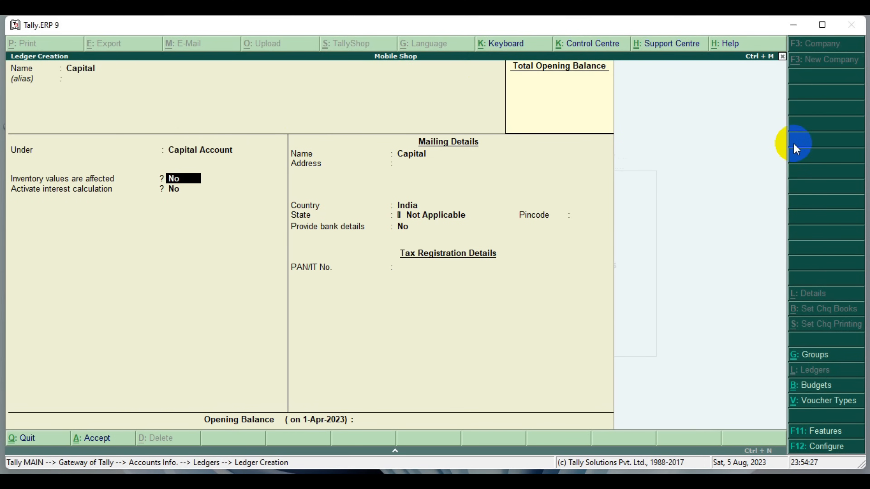
Keep the remaining default settings and mailing details of the Capital ledger, and save it
key(Return)
key(Return)
key(Return)
key(Return)
key(Return)
key(Return)
key(Return)
key(Return)
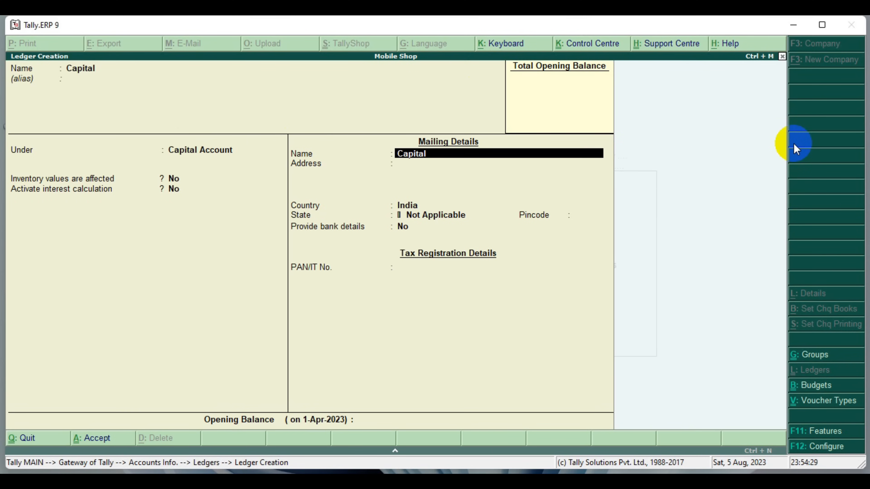
key(Return)
key(Return)
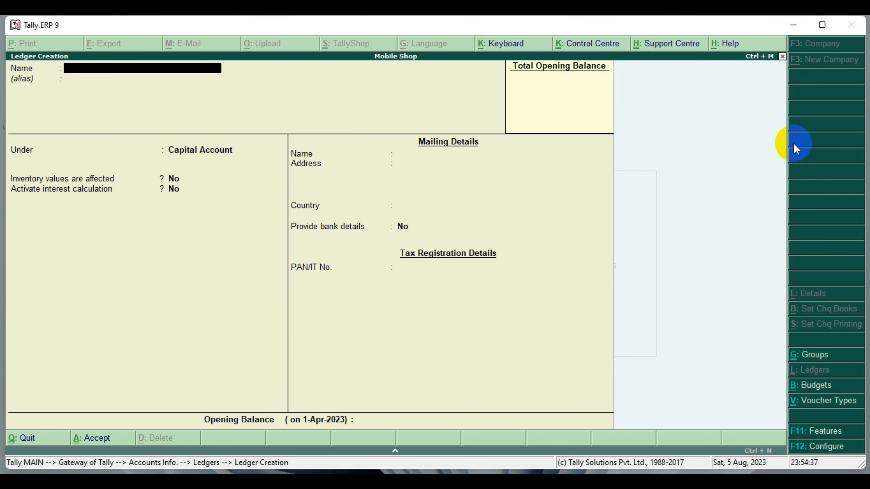
Try to create another ledger named Cash, and clear the entered name
text(Cash)
key(Return)
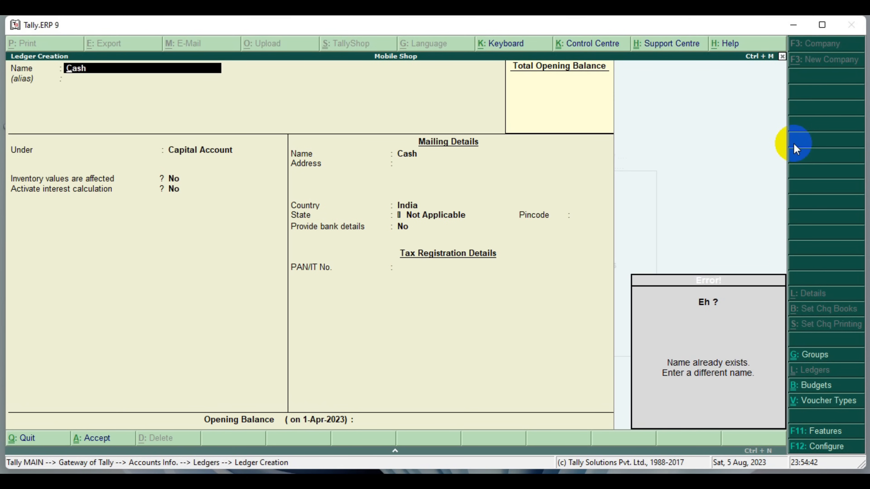
drag(616, 263, 801, 433)
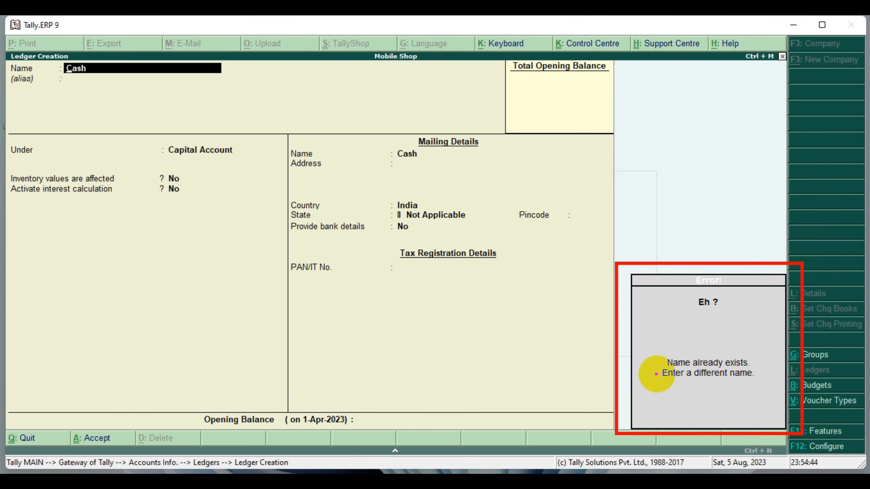
mouse_move(641, 345)
mouse_down()
mouse_move(707, 378)
mouse_move(772, 387)
mouse_up()
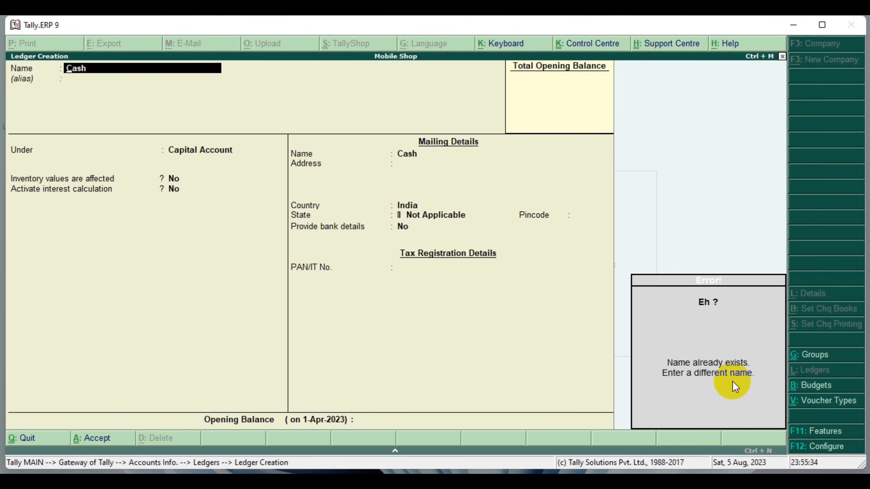
key(Escape)
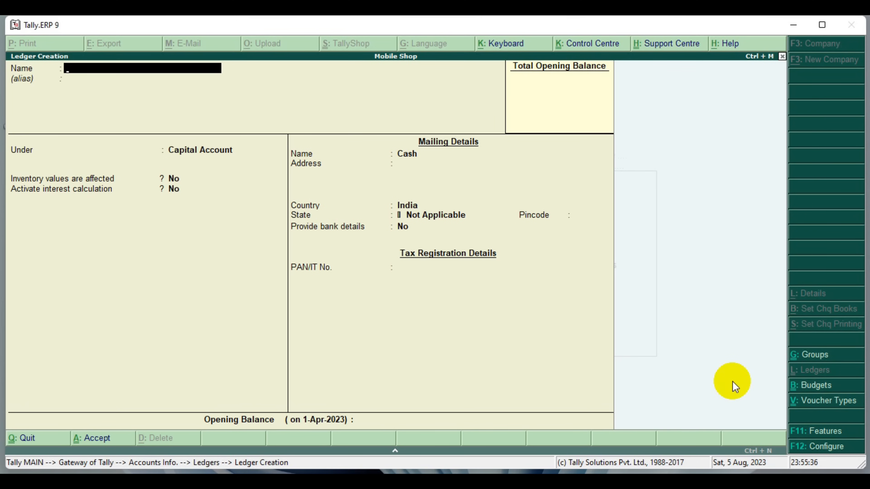
Name the new ledger Purchase, leave its alias blank, and place it under the Purchase Accounts group
text(Purchase)
key(Return)
key(Return)
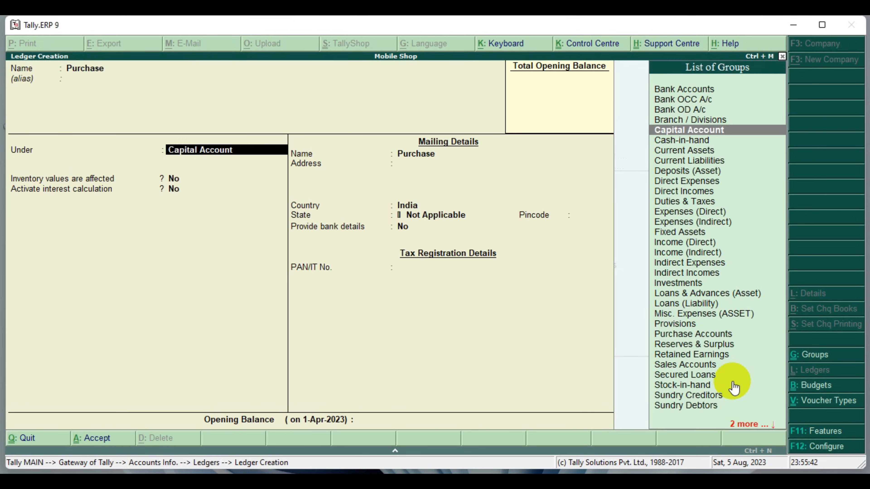
key(Down)
key(Down)
key(Down)
key(Down)
key(Down)
key(Down)
key(Down)
key(Down)
key(Down)
key(Down)
key(Down)
key(Down)
key(Down)
key(Down)
key(Down)
key(Down)
key(Down)
key(Down)
key(Down)
key(Down)
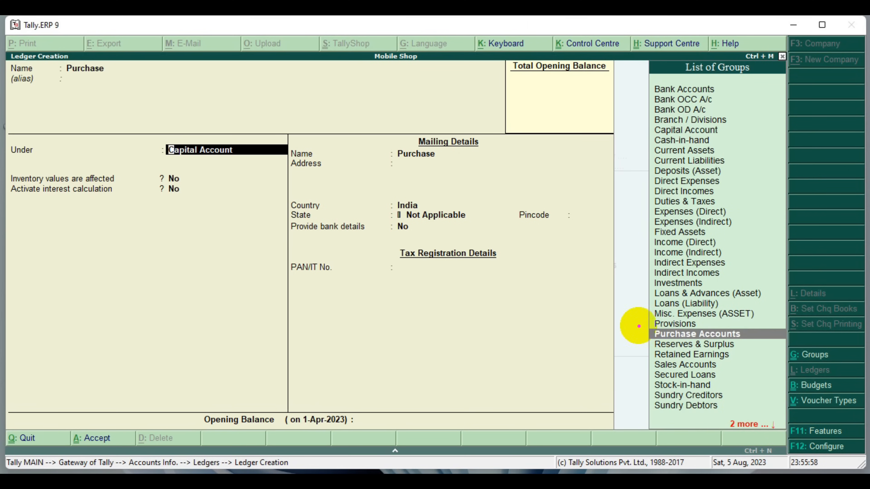
drag(632, 318, 787, 347)
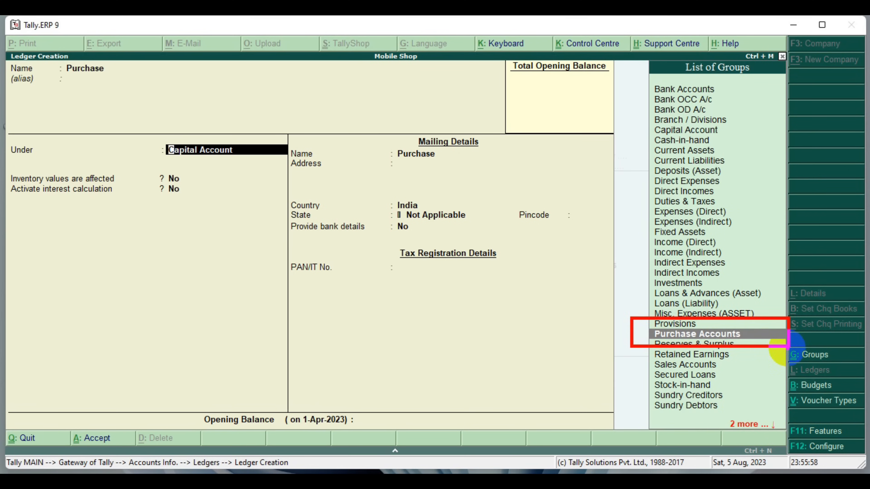
key(Return)
key(Return)
key(Return)
key(Return)
key(Return)
key(Return)
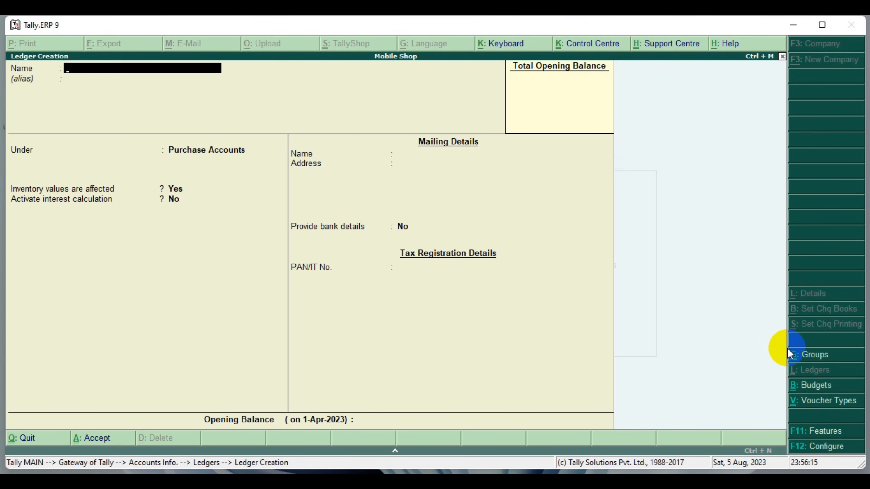
Name the next ledger A One Computers, without an alias, and place it under the Sundry Creditors group
text(A One Computers)
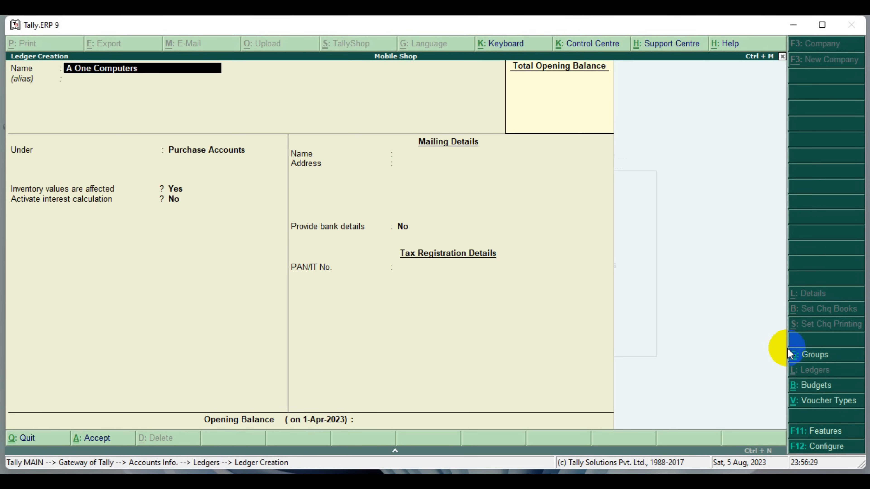
key(Return)
key(Return)
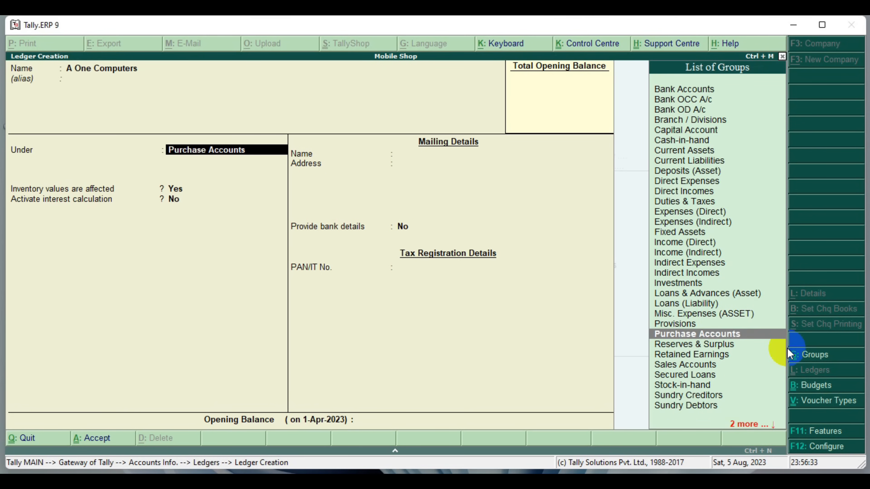
click(686, 398)
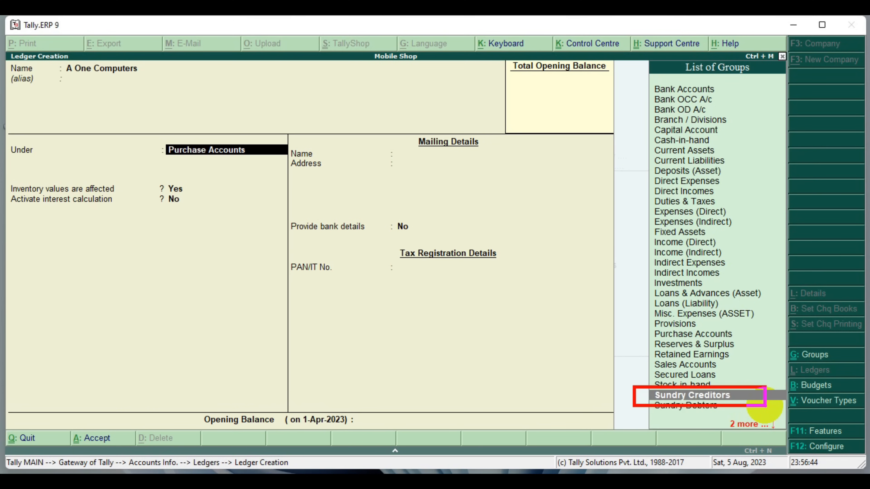
key(Return)
key(Return)
key(Return)
key(Return)
key(Return)
key(Return)
key(Return)
key(Return)
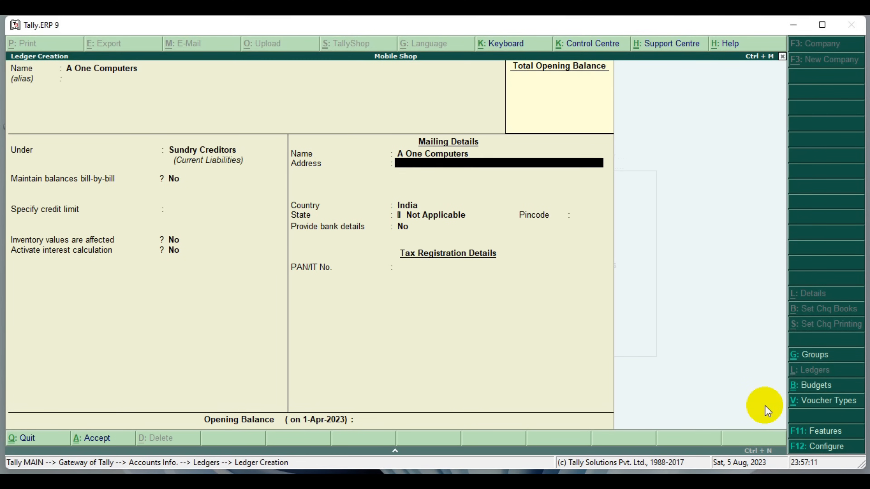
Keep the default mailing and tax details for A One Computers, leaving its address blank, and save the ledger
key(Return)
key(Return)
key(Return)
Name the next ledger Sales, leave its alias blank, and place it under the Sales Accounts group
key(Return)
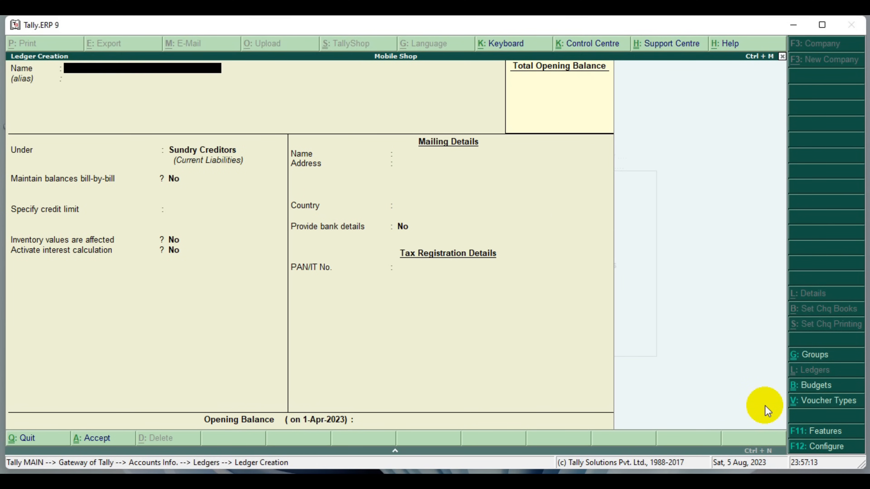
text(Sales)
key(Return)
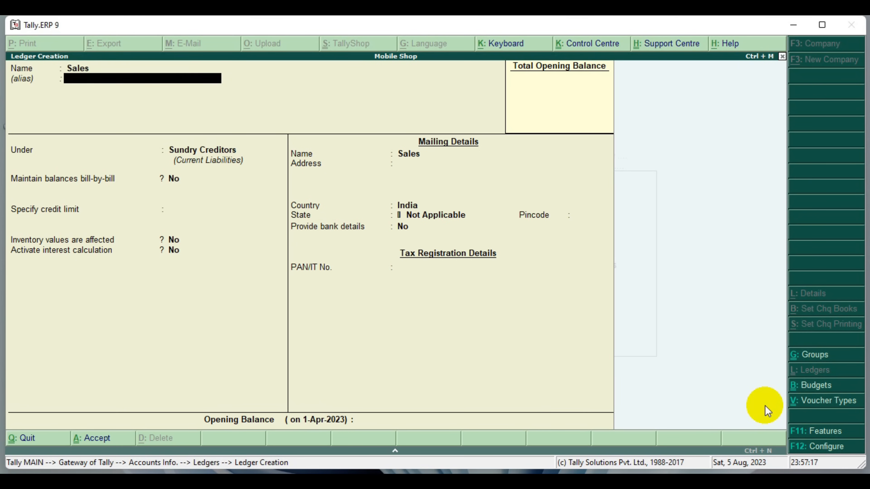
key(Return)
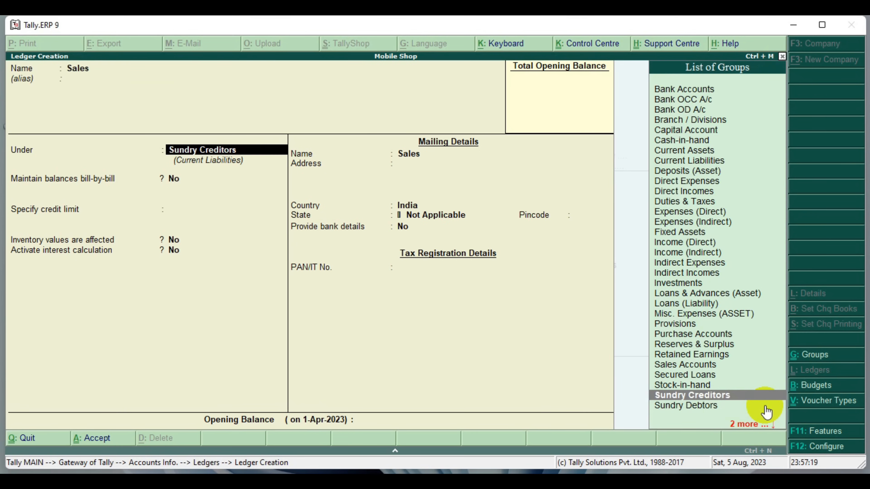
key(Up)
key(Up)
key(Up)
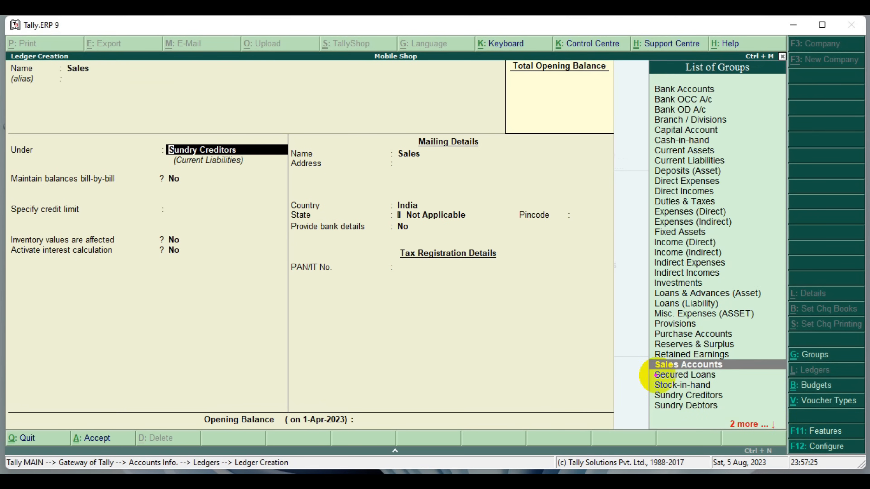
drag(635, 353, 777, 373)
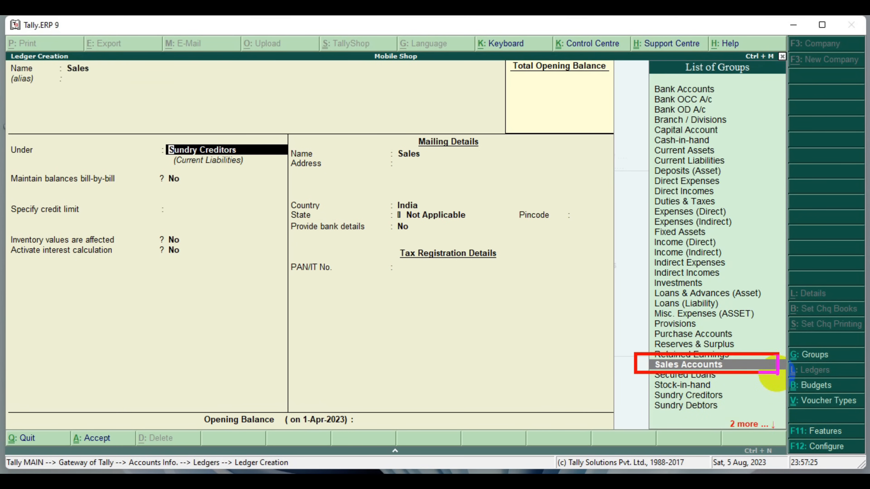
key(Return)
key(Return)
key(Return)
key(Return)
key(Return)
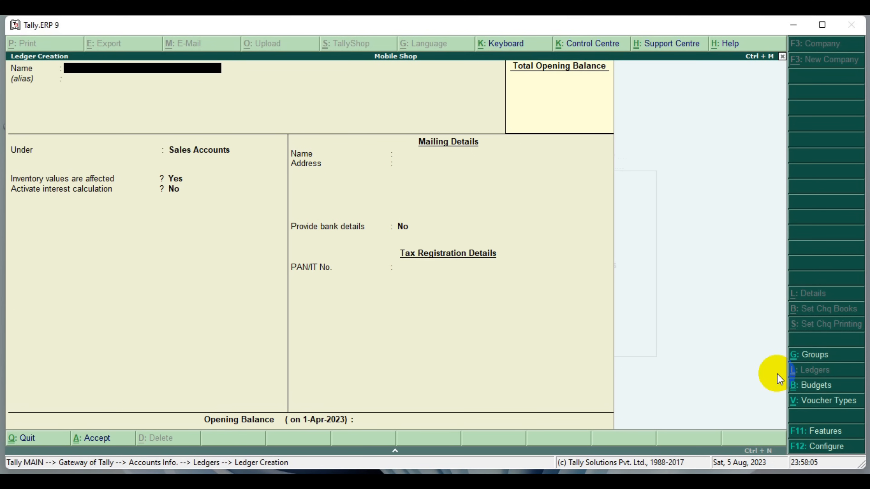
Name the next ledger Purchase Return, without an alias, and place it under the Purchase Accounts group
text(Purchase Return)
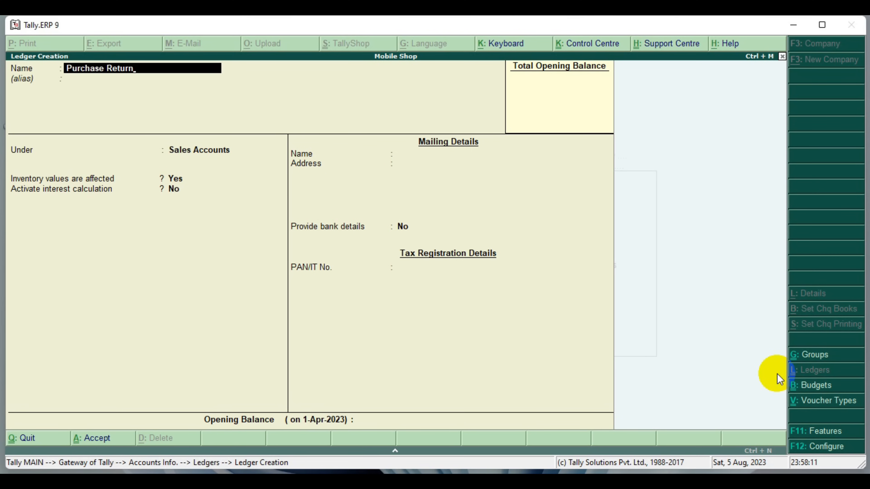
key(Return)
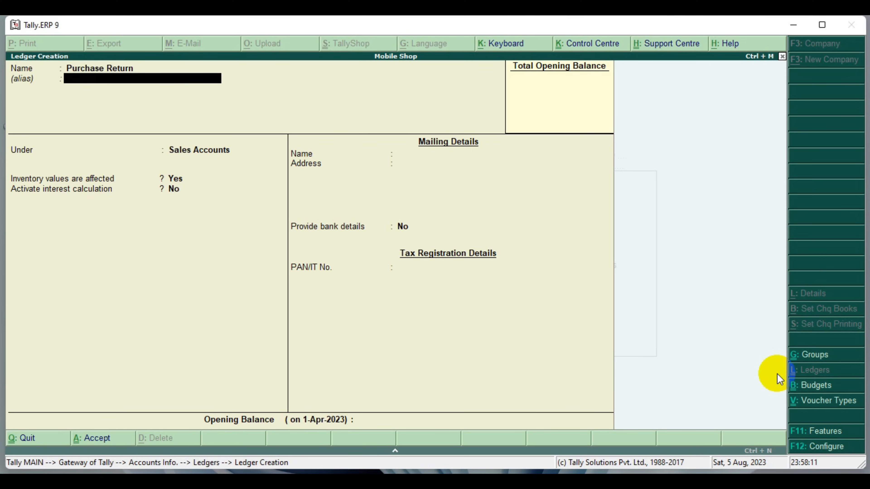
key(Return)
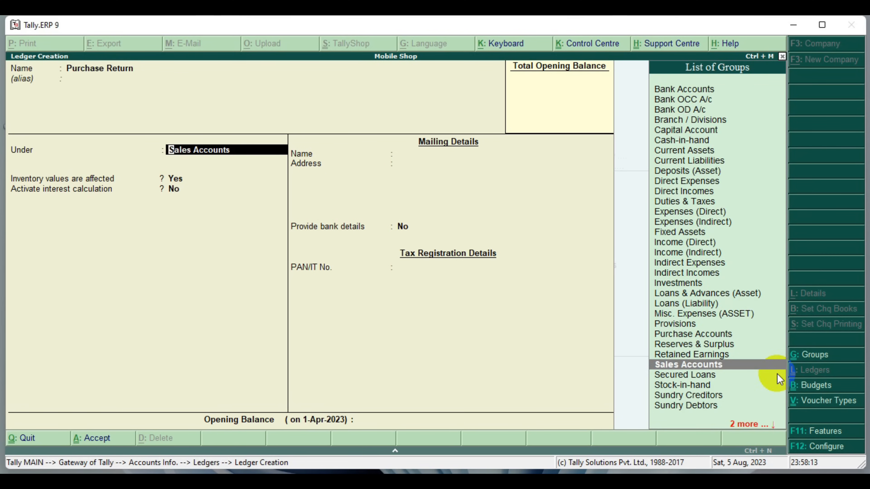
key(Up)
key(Up)
key(Up)
mouse_move(641, 323)
mouse_down()
mouse_move(775, 342)
mouse_move(762, 344)
mouse_up()
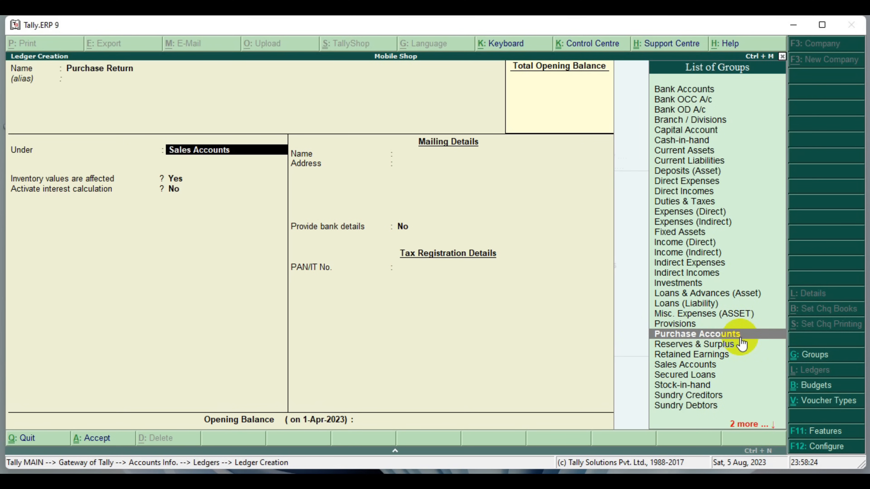
key(Return)
key(Return)
Keep the Purchase Return ledger's remaining defaults and save the ledger
key(Return)
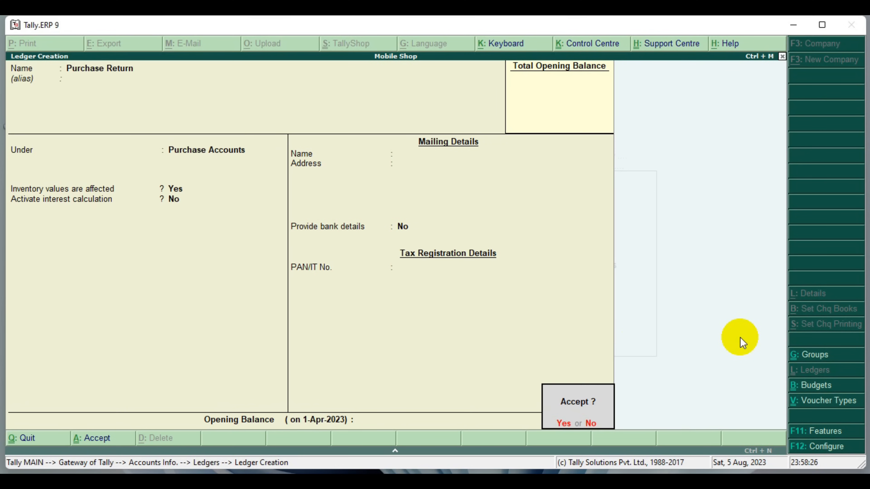
key(Return)
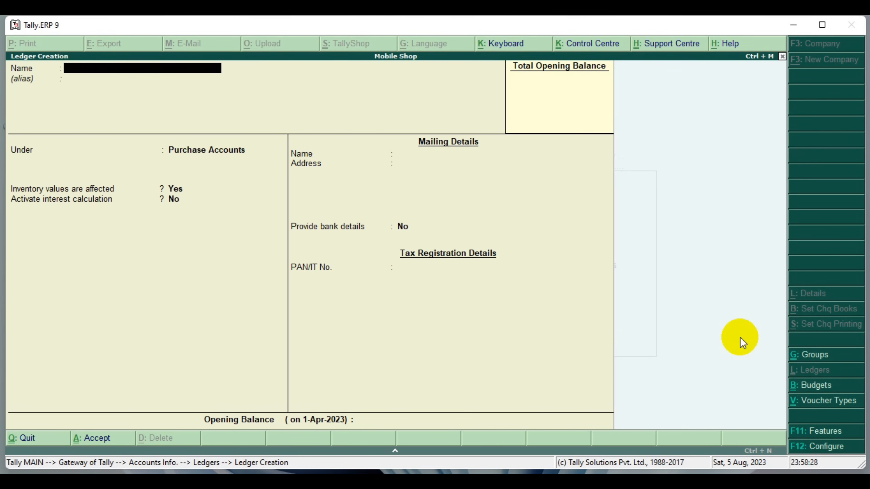
Name the next ledger Sales Return, without an alias, and place it under the Sales Accounts group
text(Sales Return)
key(Return)
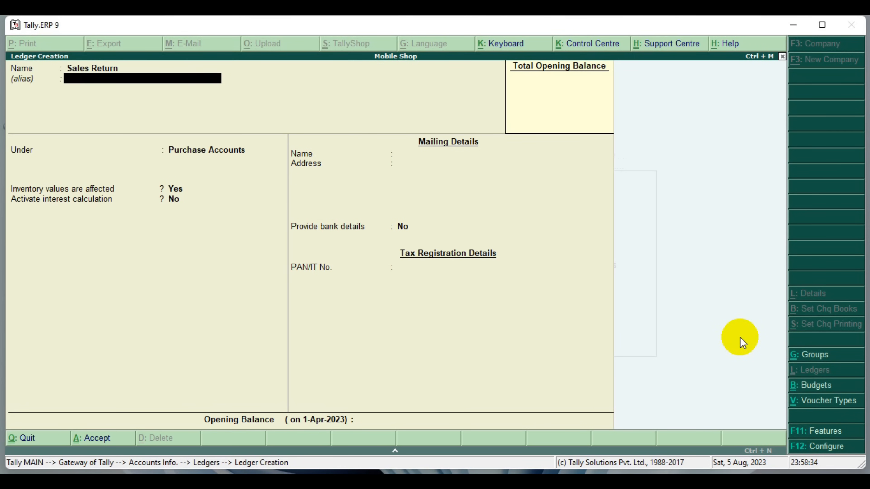
key(Return)
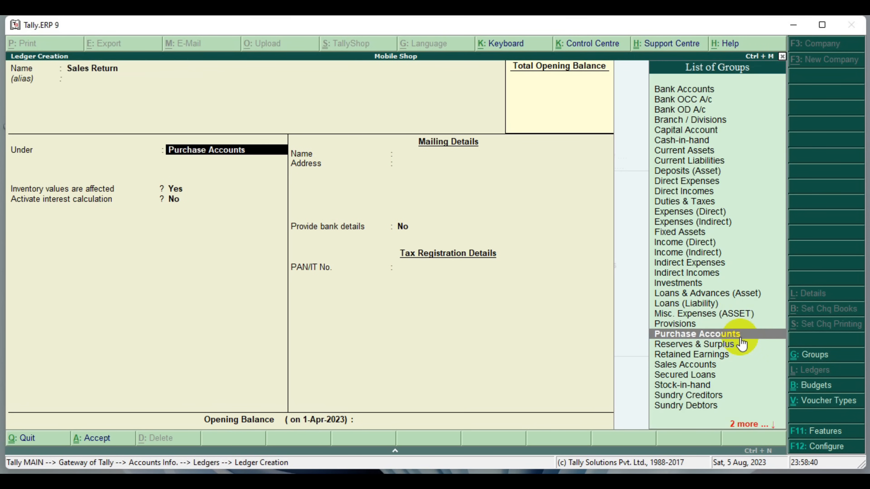
key(Down)
key(Down)
key(Down)
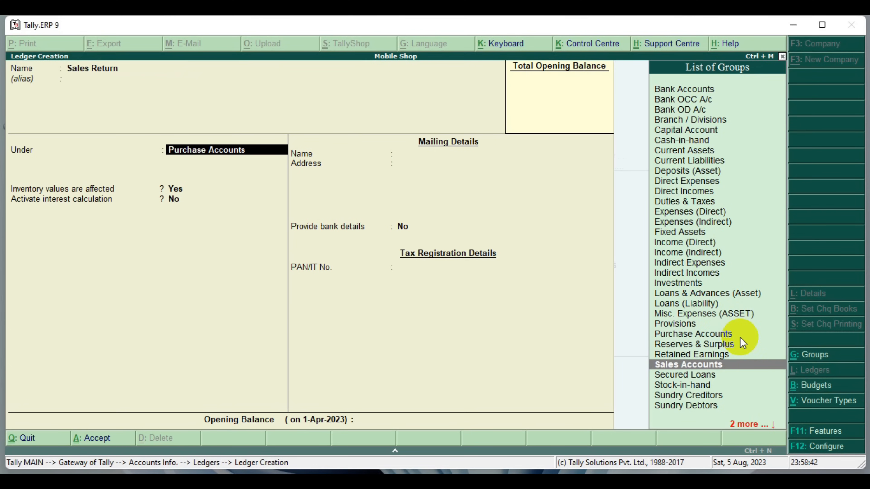
drag(636, 354, 785, 373)
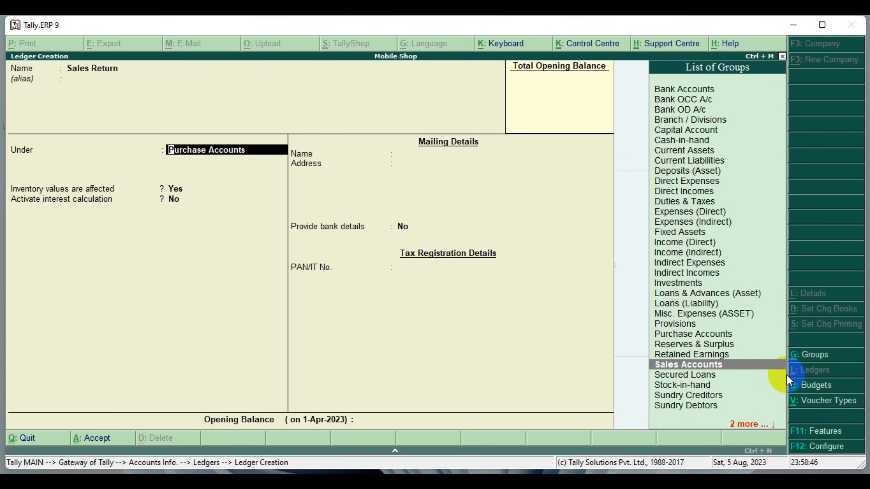
key(Return)
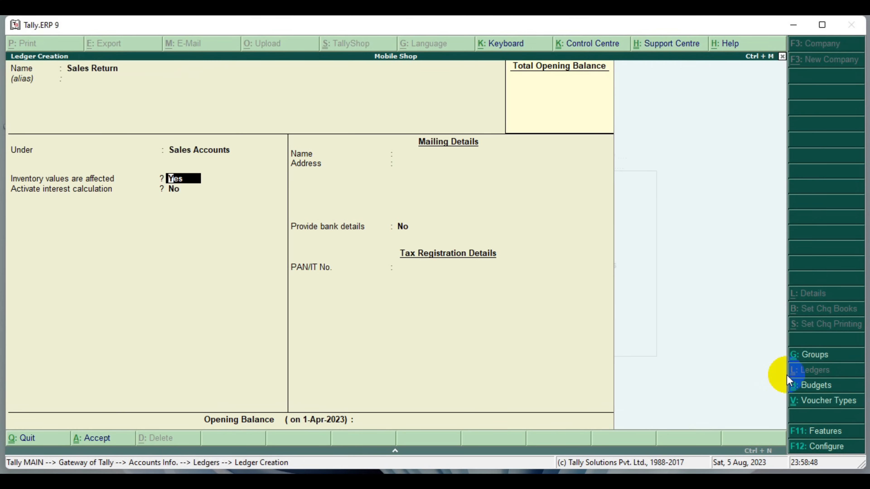
Keep the Sales Return ledger's default inventory, interest and bank settings, and save the ledger
key(Return)
key(Return)
key(Return)
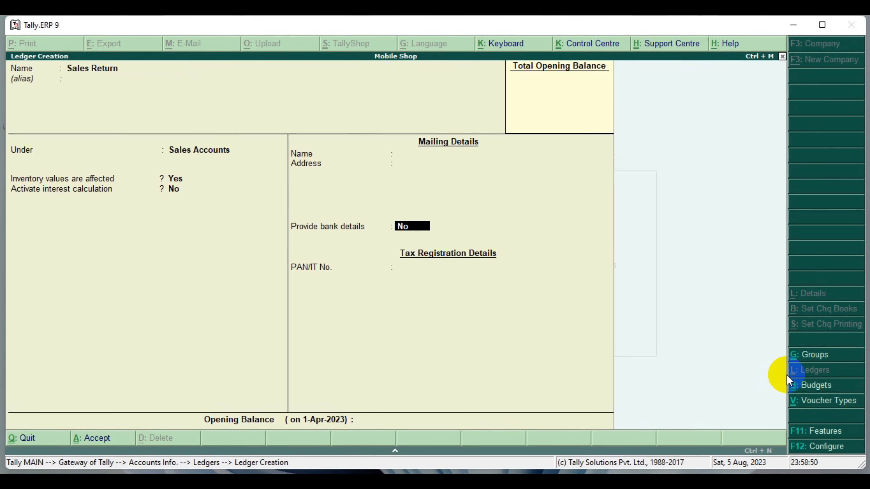
key(Return)
key(Return)
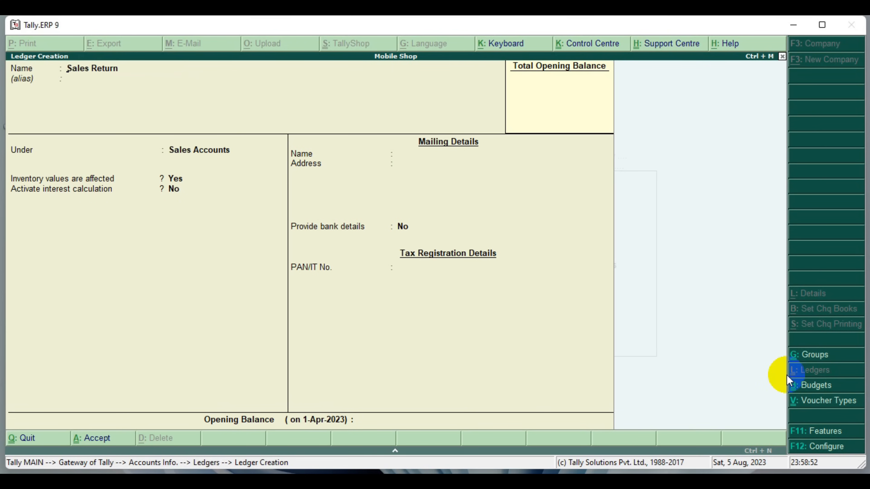
Name the next ledger ICICI, without an alias, and place it under the Bank Accounts group
text(ICICI)
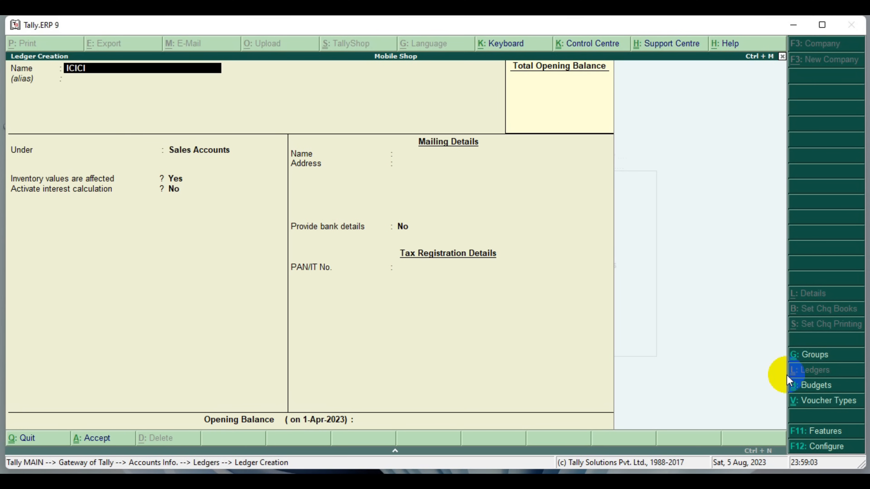
key(Return)
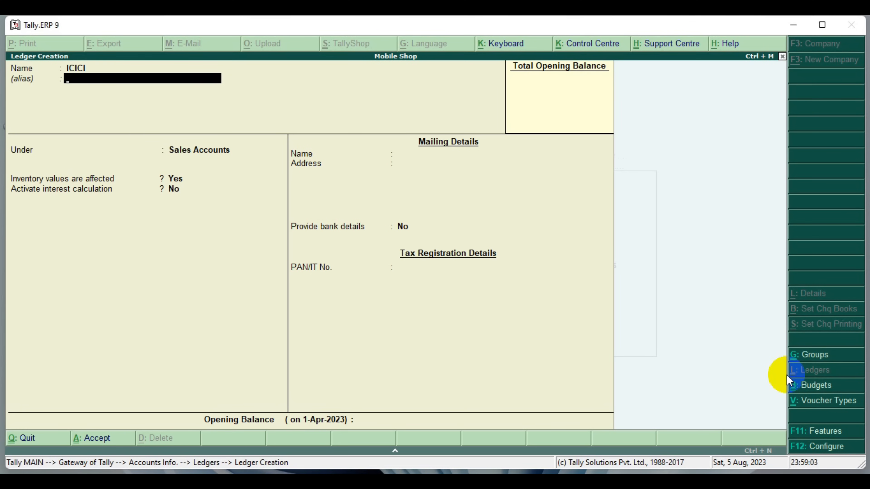
key(Return)
key(Up)
key(Up)
key(Up)
key(Up)
key(Up)
key(Up)
key(Up)
key(Up)
key(Up)
key(Up)
key(Up)
key(Up)
key(Up)
key(Up)
key(Up)
key(Up)
key(Up)
key(Up)
key(Up)
key(Up)
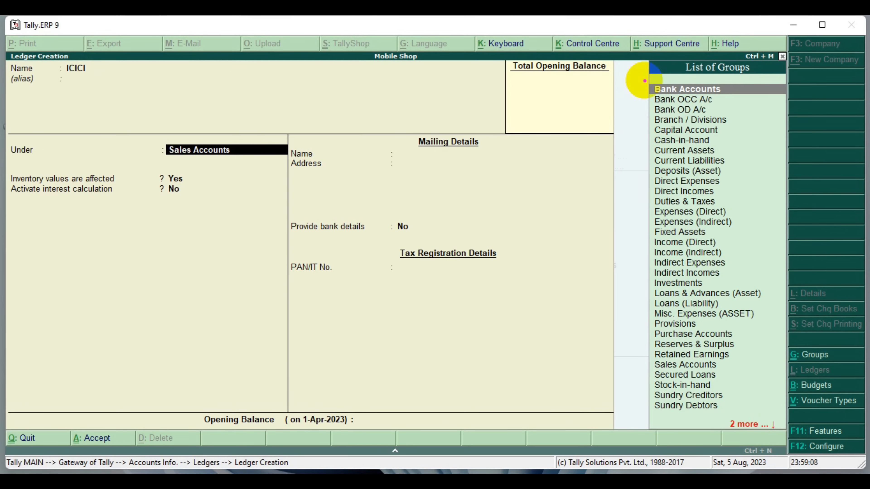
drag(645, 80, 769, 100)
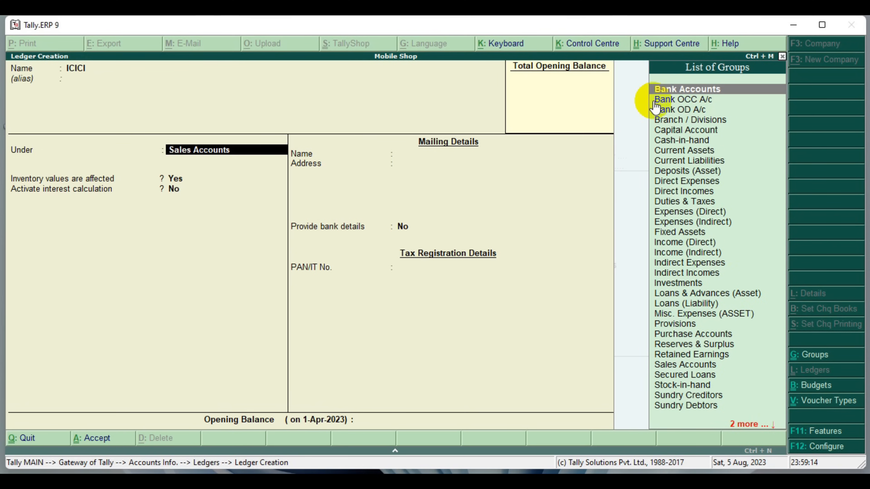
drag(644, 83, 734, 114)
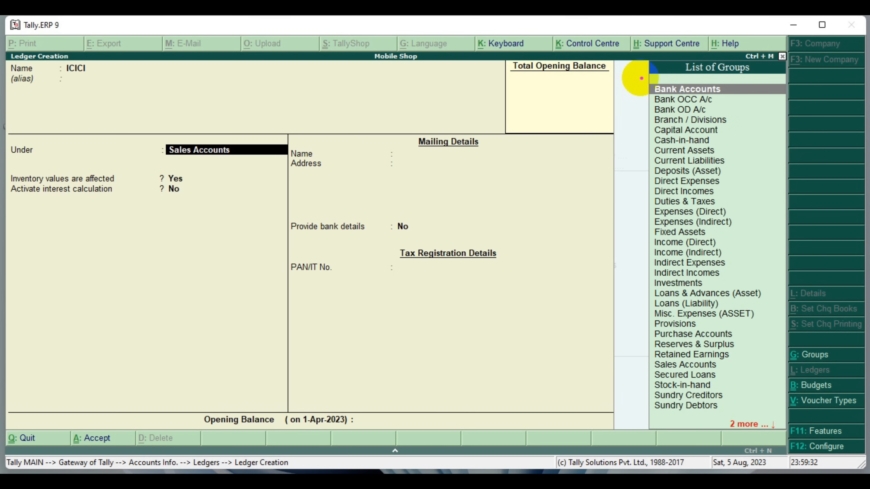
drag(639, 78, 787, 97)
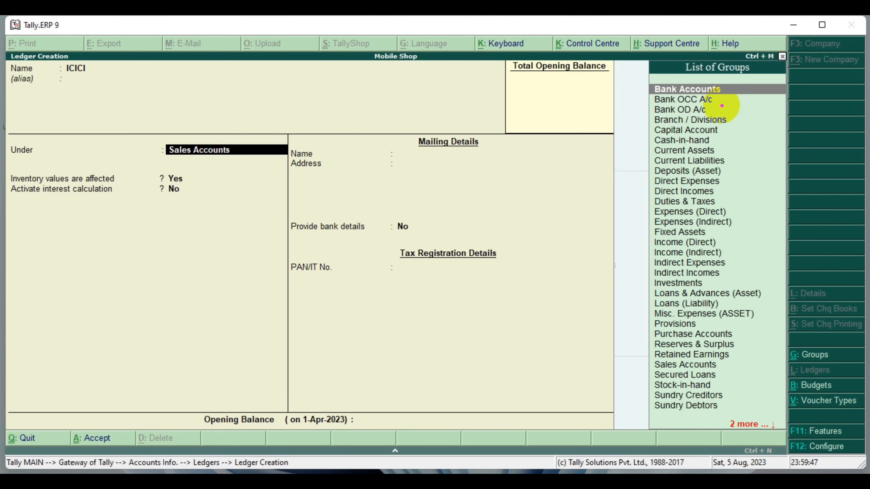
drag(646, 93, 732, 117)
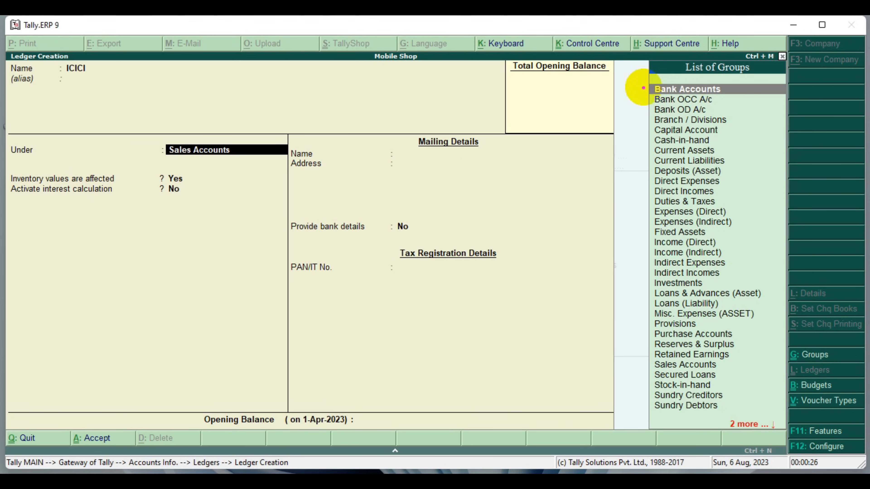
drag(640, 84, 777, 98)
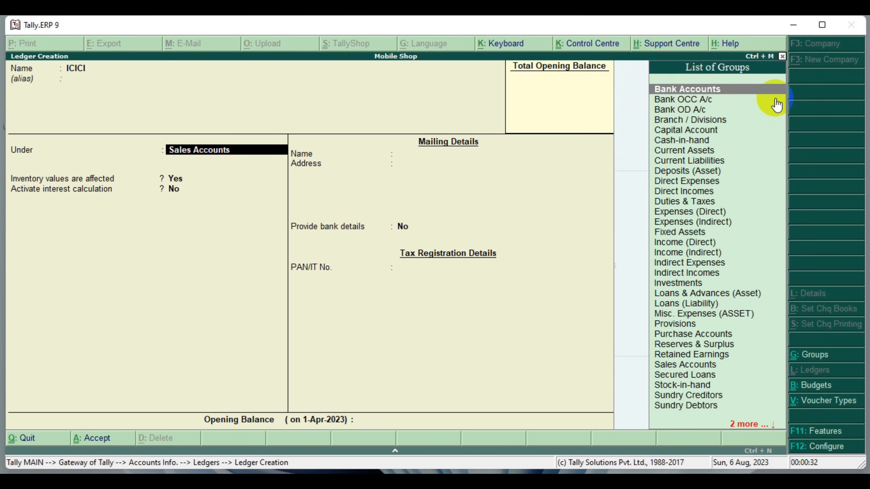
key(Return)
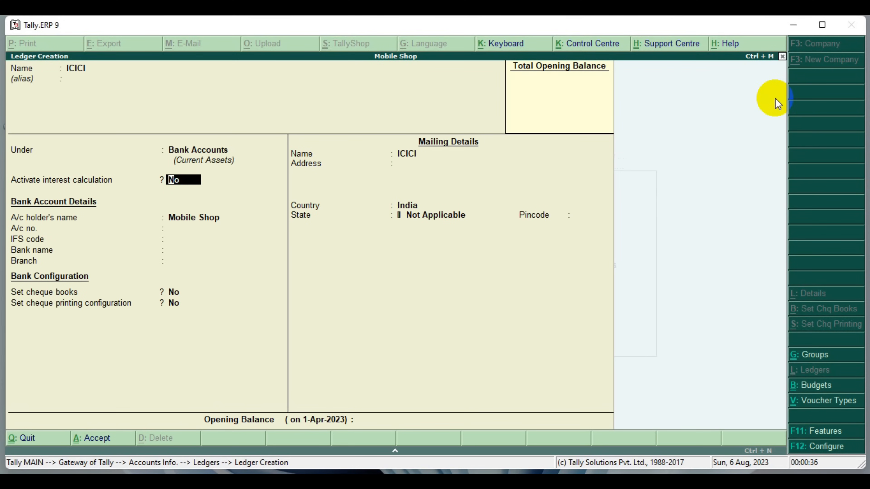
Enter the ICICI ledger's bank account number, keep the other bank details and settings at their defaults, and save the ledger
key(Return)
text(1111111111111)
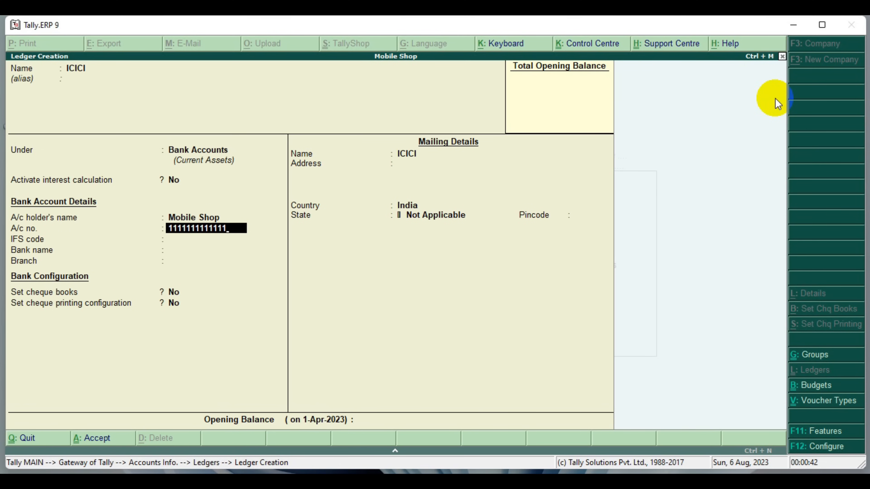
key(Return)
key(Return)
key(Return)
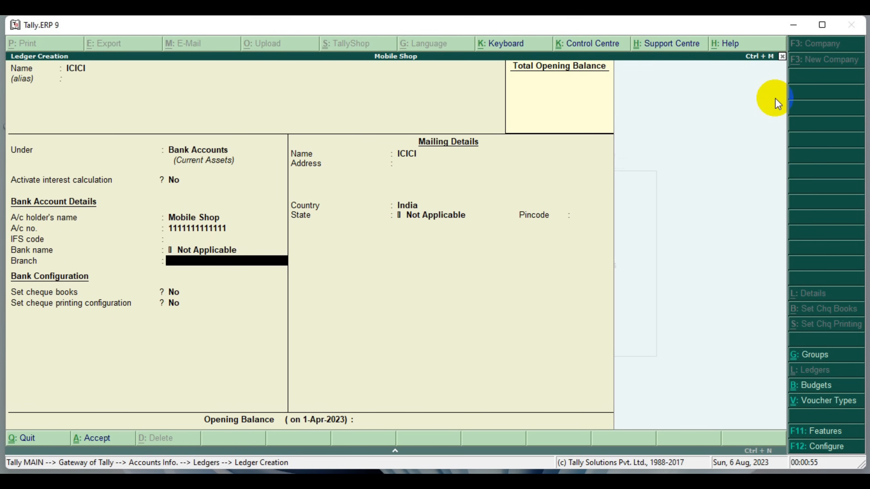
key(Return)
key(Return)
key(Return)
key(Return)
key(Return)
key(Return)
key(Return)
key(Return)
key(Return)
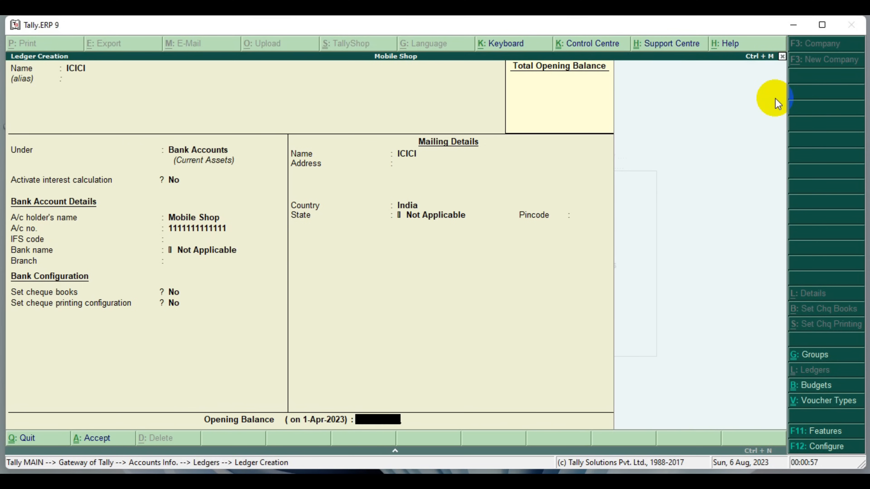
key(Return)
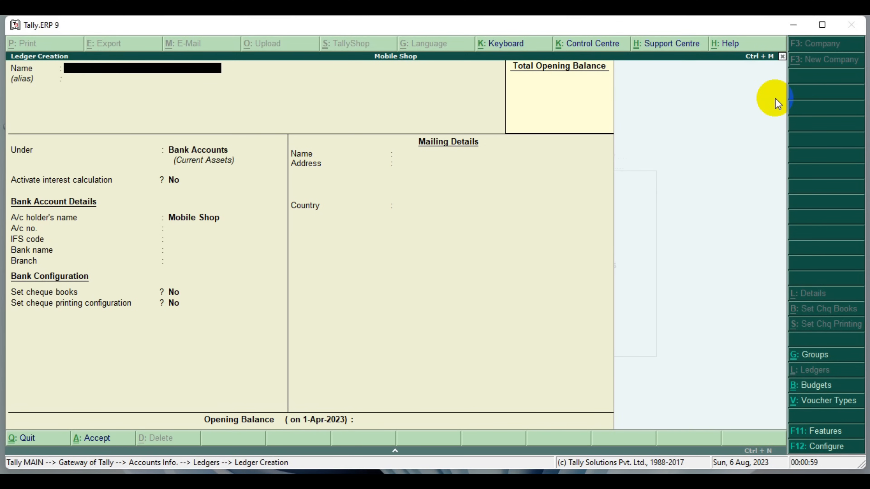
Name the next ledger SBI, without an alias, and keep it under the Bank Accounts group
text(SBI)
key(Return)
key(Return)
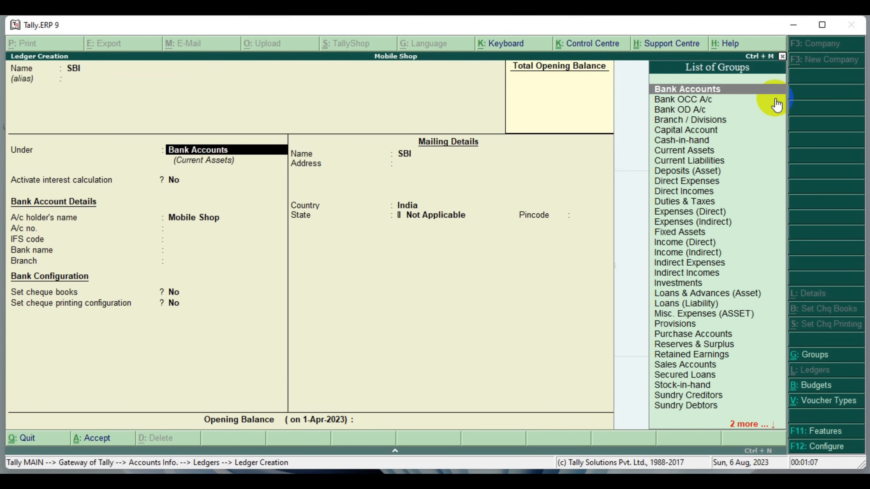
key(Return)
key(Return)
key(Return)
key(Return)
key(Return)
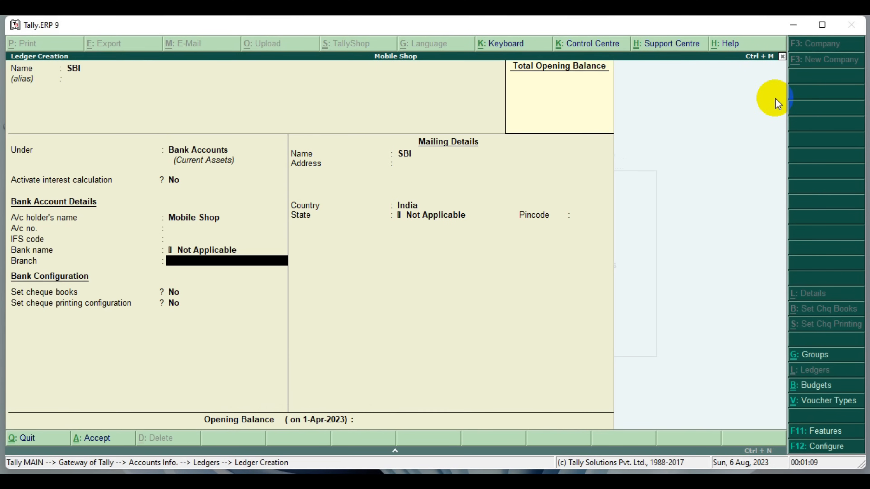
Keep the SBI ledger's default bank details, cheque settings and empty opening balance, and save the ledger
key(Return)
key(Return)
key(Return)
key(Return)
key(Return)
key(Return)
key(Return)
key(Return)
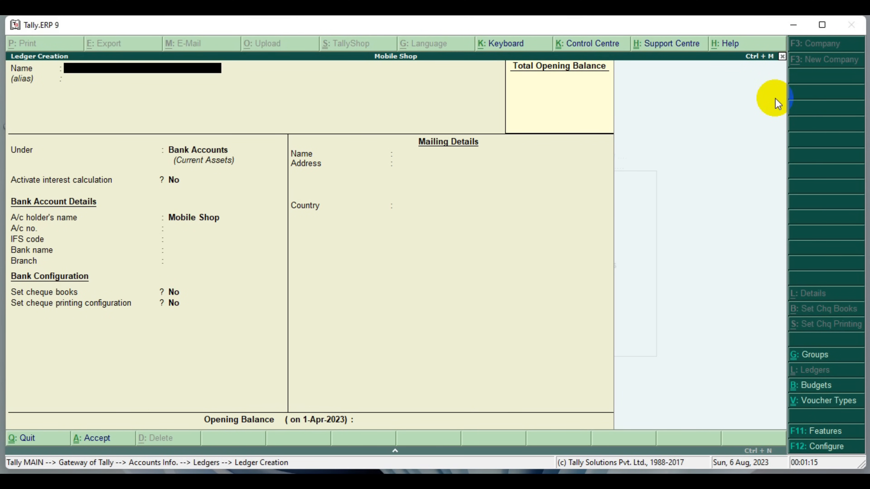
Name the next ledger FURNITURE, without an alias, and place it under the Fixed Assets group
text(FURNITURE)
key(Return)
key(Return)
key(Down)
key(Down)
key(Down)
key(Down)
key(Down)
key(Down)
key(Down)
key(Down)
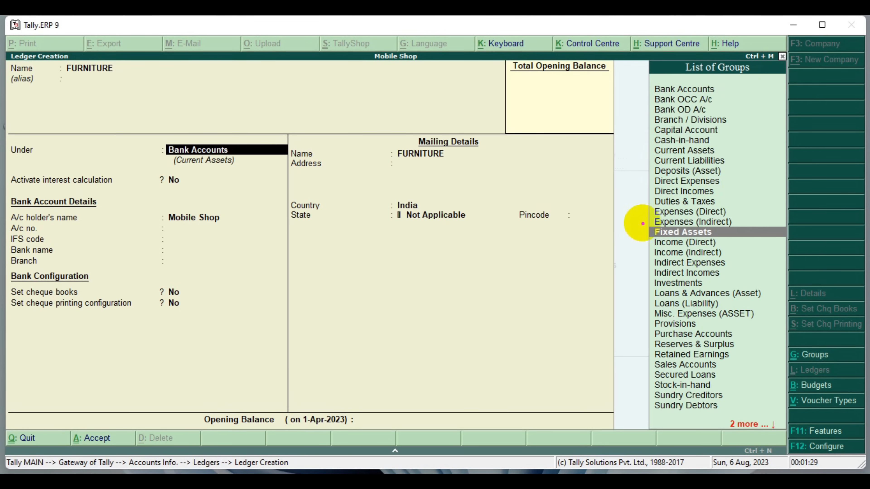
drag(641, 223, 786, 243)
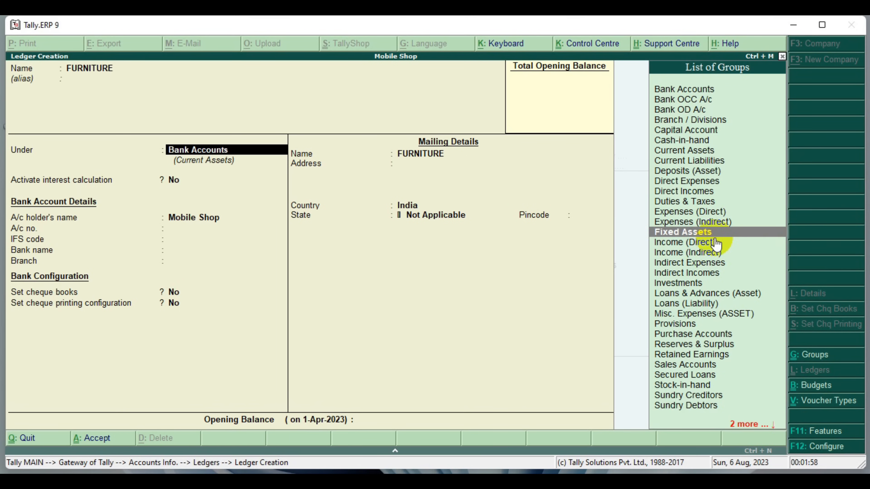
key(Return)
key(Return)
key(Return)
key(Return)
key(Return)
key(Return)
key(Return)
key(Return)
key(Return)
key(Return)
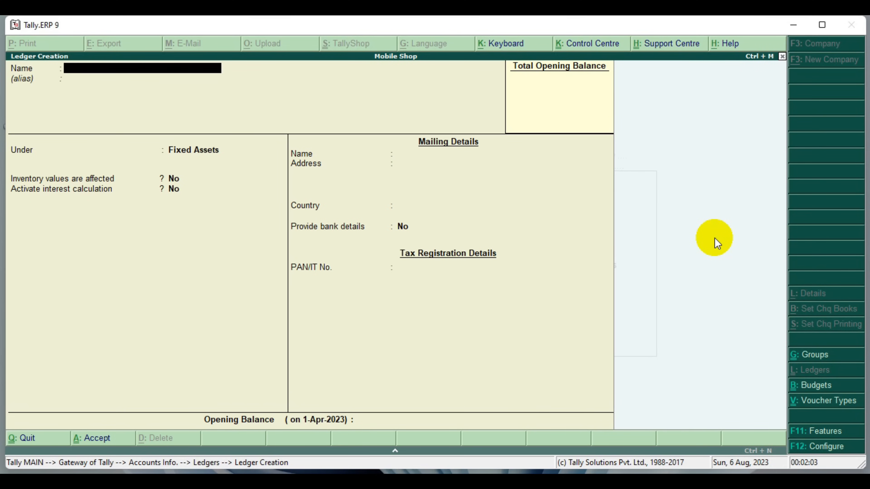
Name the next ledger DRAWINGS, without an alias, and place it under the Capital Account group
text(DRAWINGS)
key(Return)
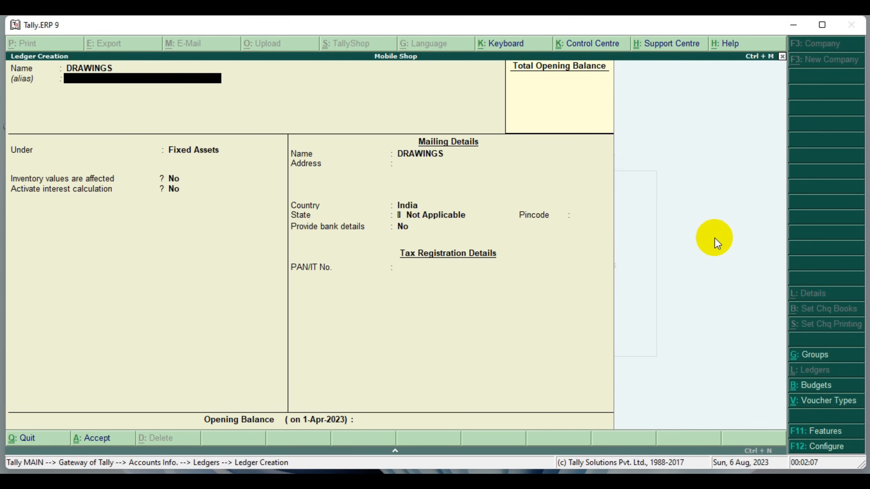
key(Return)
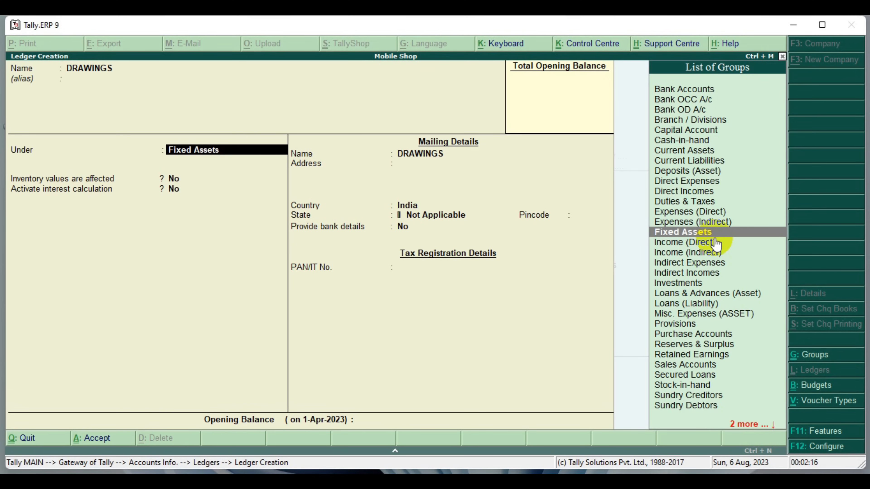
key(Up)
key(Up)
key(Up)
key(Up)
key(Up)
key(Up)
key(Up)
key(Up)
key(Up)
key(Up)
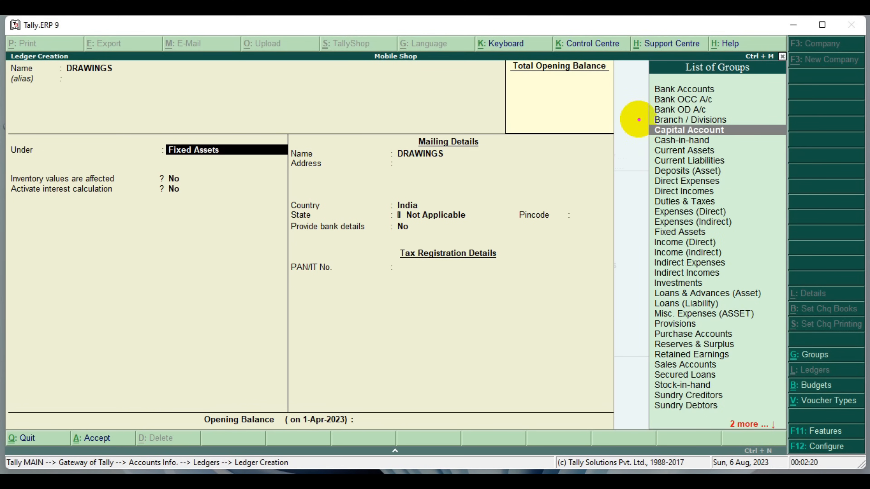
mouse_move(637, 118)
mouse_down()
mouse_move(680, 137)
mouse_move(766, 140)
mouse_up()
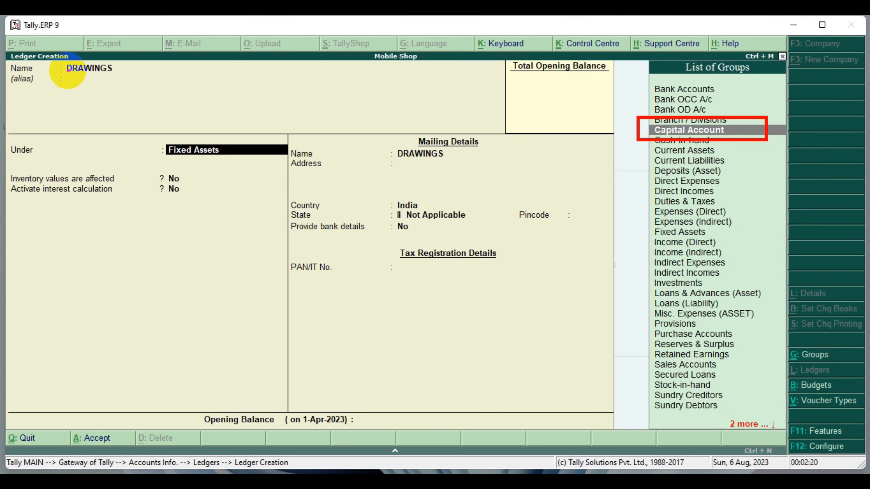
drag(57, 60, 134, 80)
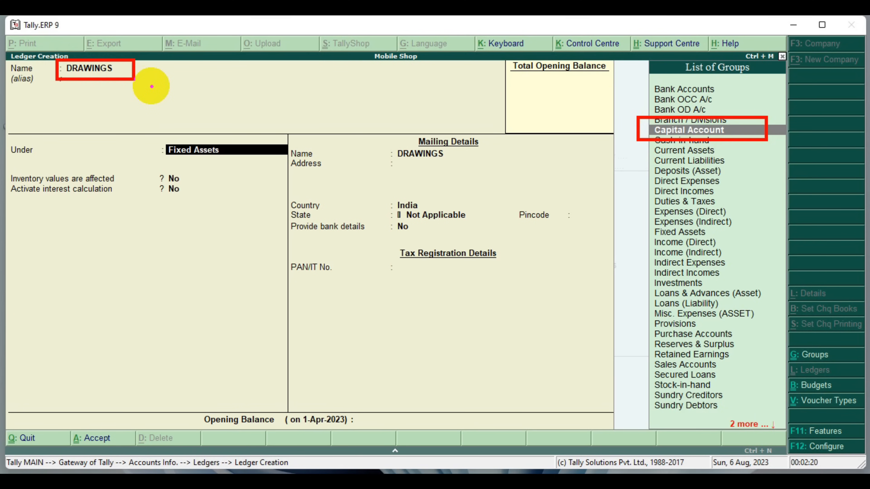
mouse_move(134, 71)
mouse_down()
mouse_move(542, 131)
mouse_move(640, 129)
mouse_move(622, 129)
mouse_up()
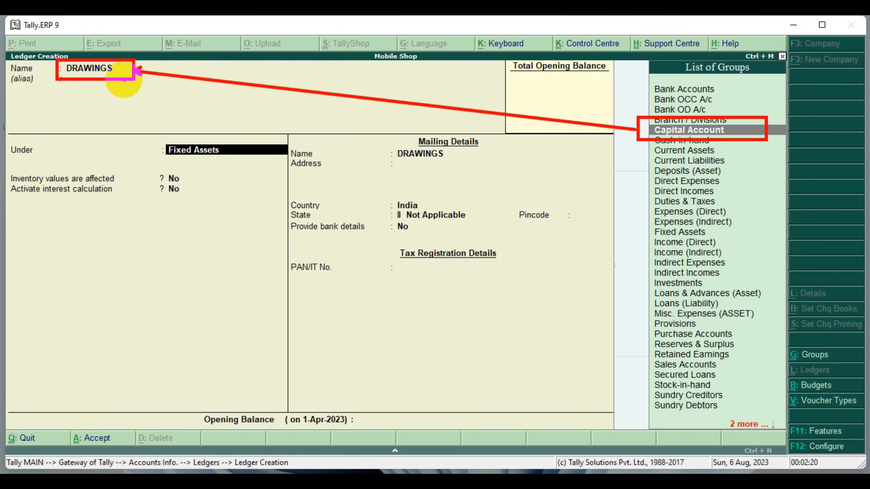
key(Escape)
key(Return)
key(Return)
key(Return)
key(Return)
key(Return)
key(Return)
key(Return)
key(Return)
key(Return)
key(Return)
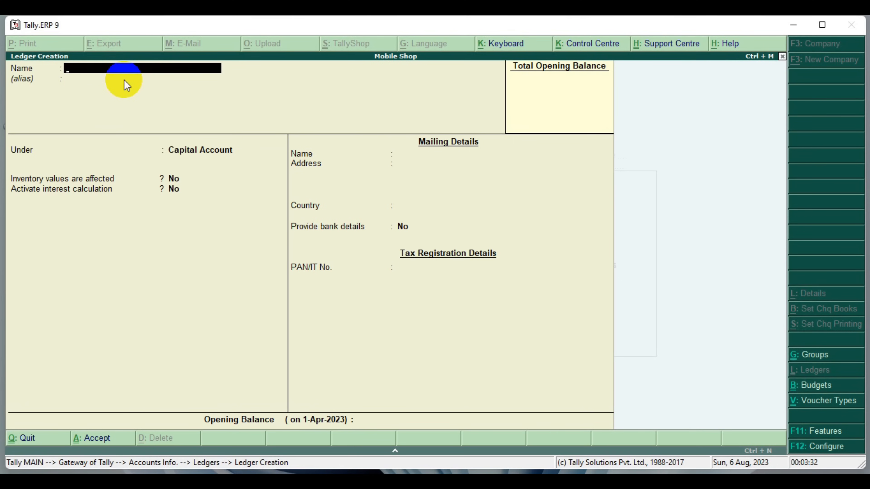
Name the next ledger MACHINE, without an alias, and place it under the Fixed Assets group
text(MACHINE)
key(Return)
key(Return)
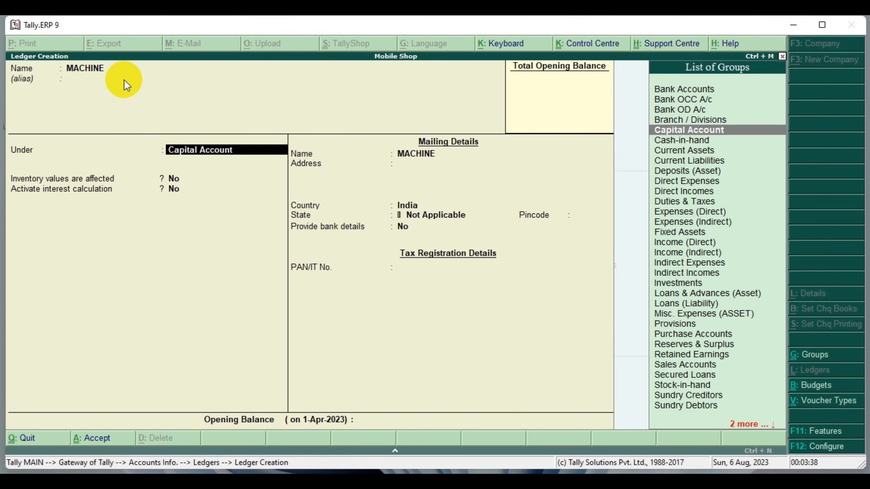
key(Down)
key(Down)
key(Down)
key(Down)
key(Down)
key(Down)
key(Down)
key(Down)
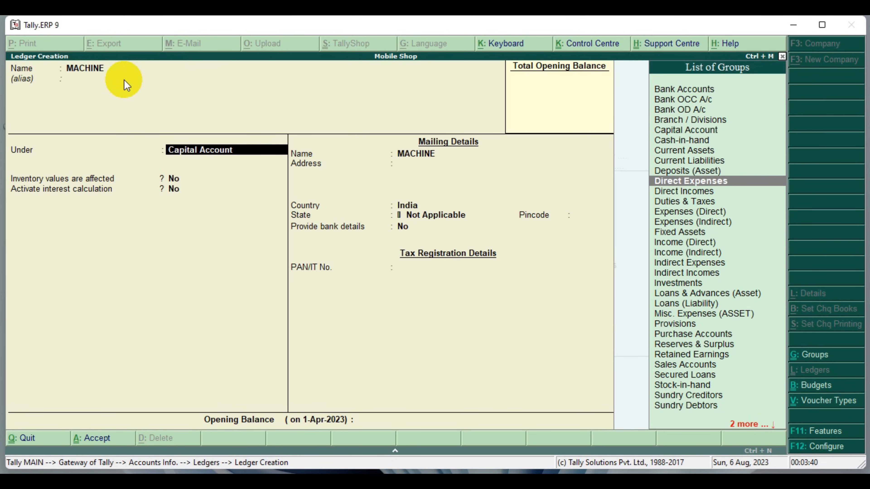
key(Down)
key(Down)
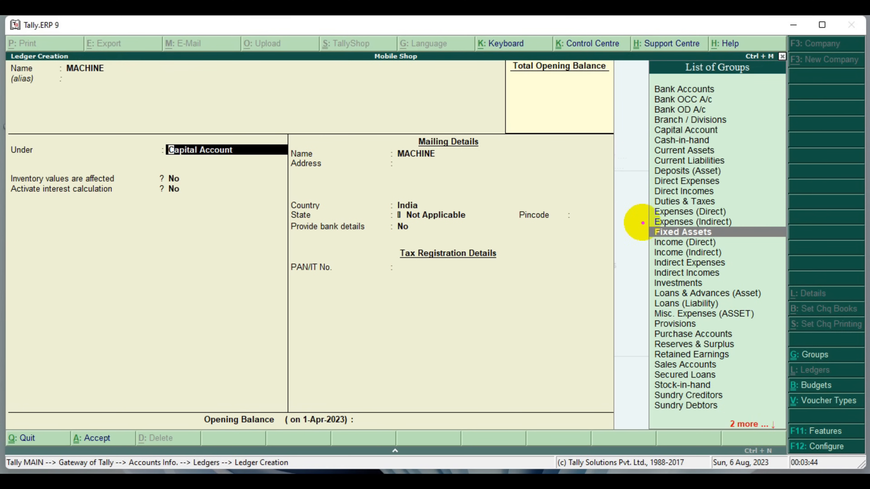
drag(648, 225, 788, 242)
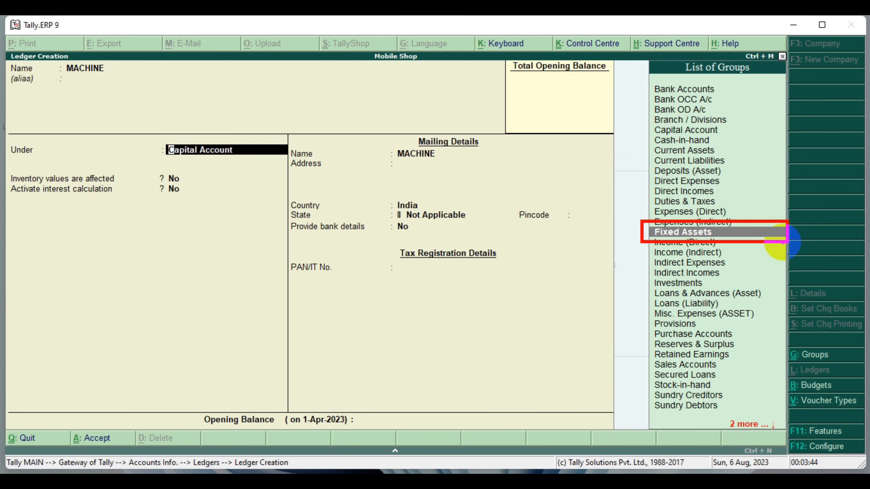
key(Return)
key(Return)
key(Return)
key(Return)
key(Return)
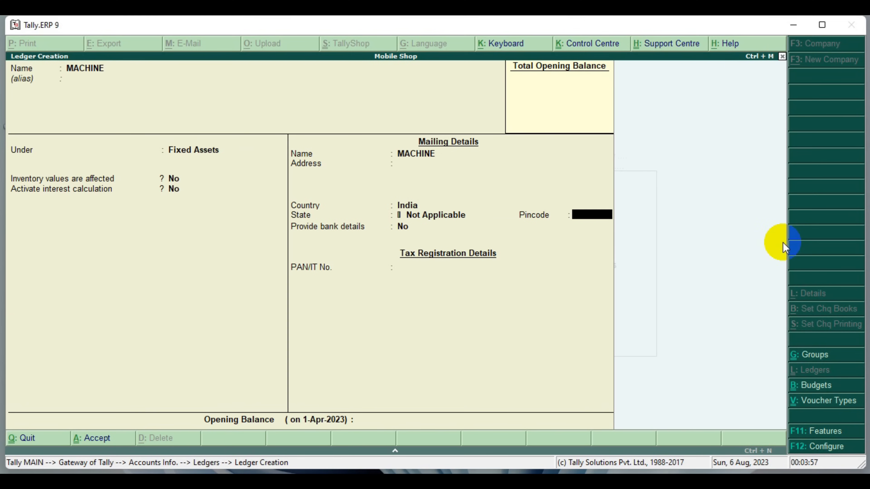
Keep the MACHINE ledger's default inventory, interest and mailing settings, and save the ledger
key(Return)
key(Return)
key(Return)
key(Return)
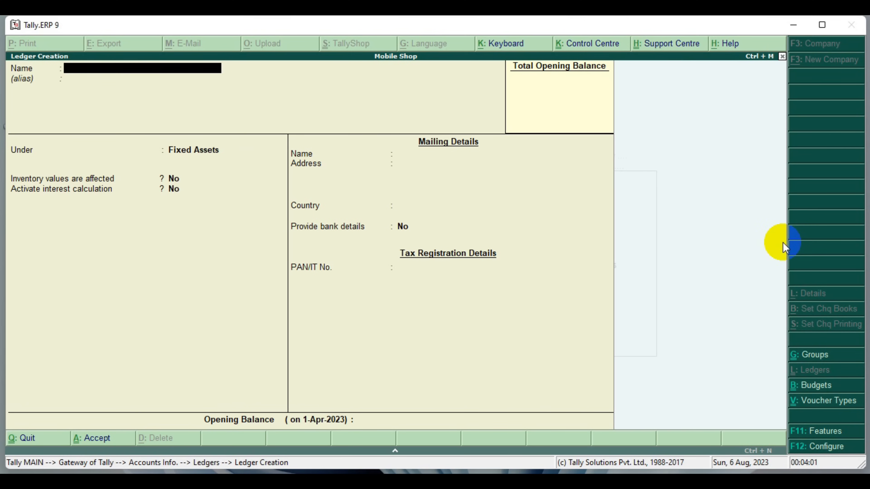
Name the next ledger DISCOUNT PAID, without an alias, and place it under the Indirect Expenses group
text(DISCOUNT)
text(PAI)
text(D)
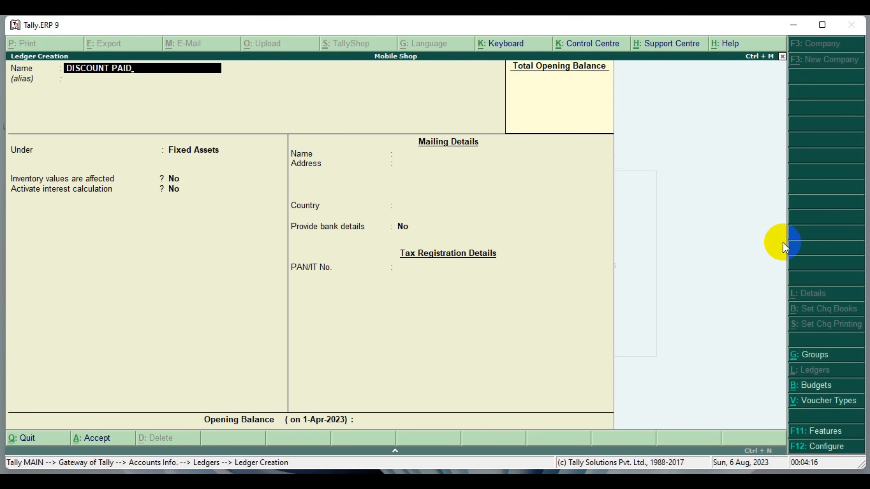
key(Return)
key(Return)
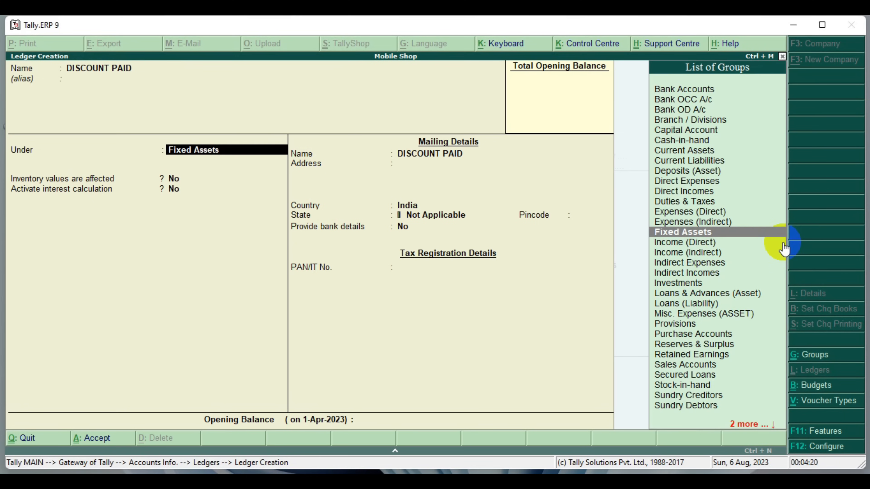
key(Down)
key(Down)
key(Down)
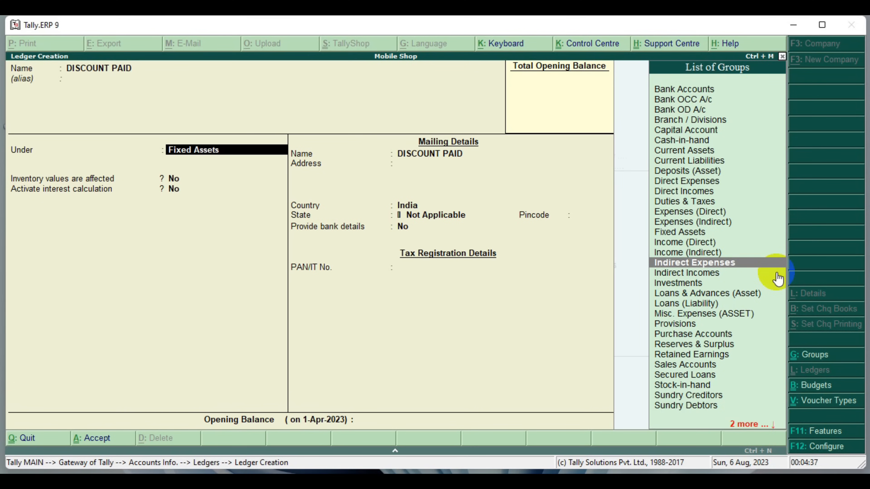
key(Return)
Keep the DISCOUNT PAID ledger's default inventory, interest, mailing and bank settings, and save the ledger
key(Return)
key(Return)
key(Return)
key(Return)
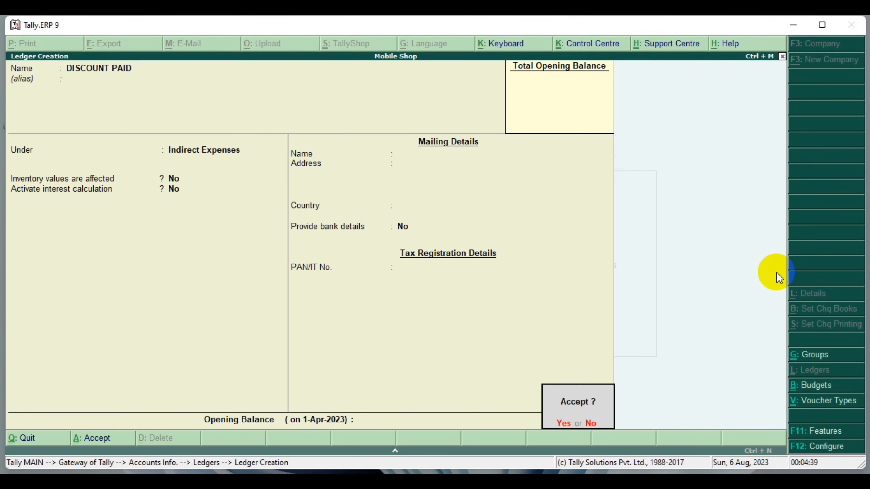
key(Return)
Name the next ledger DISCOUNT RECEIVED, without an alias, and place it under the Indirect Incomes group
text(DISCOUNT RECEIVED)
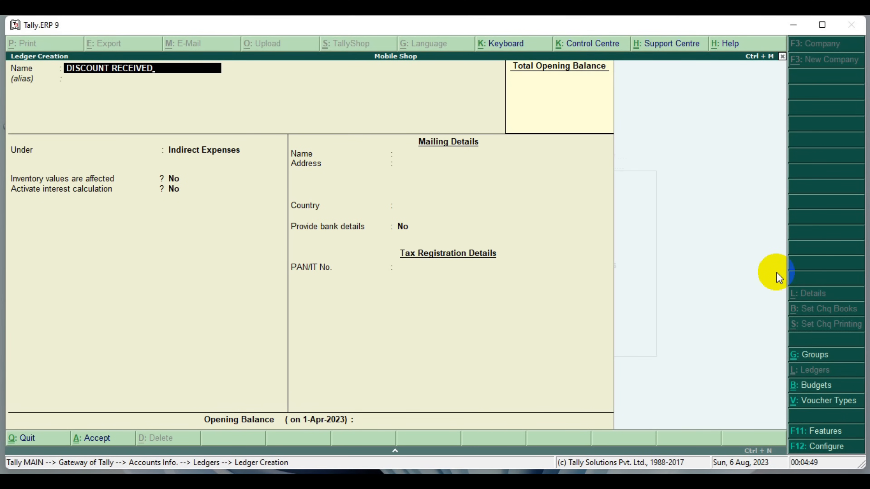
key(Return)
key(Return)
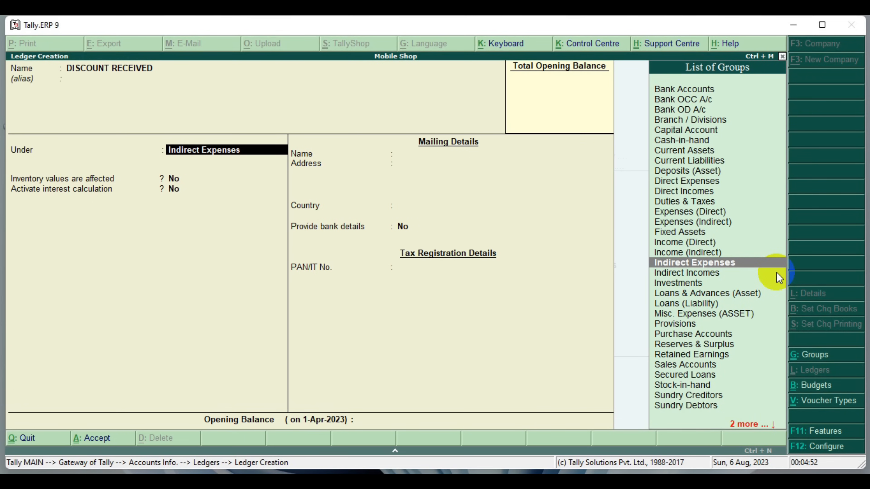
click(776, 274)
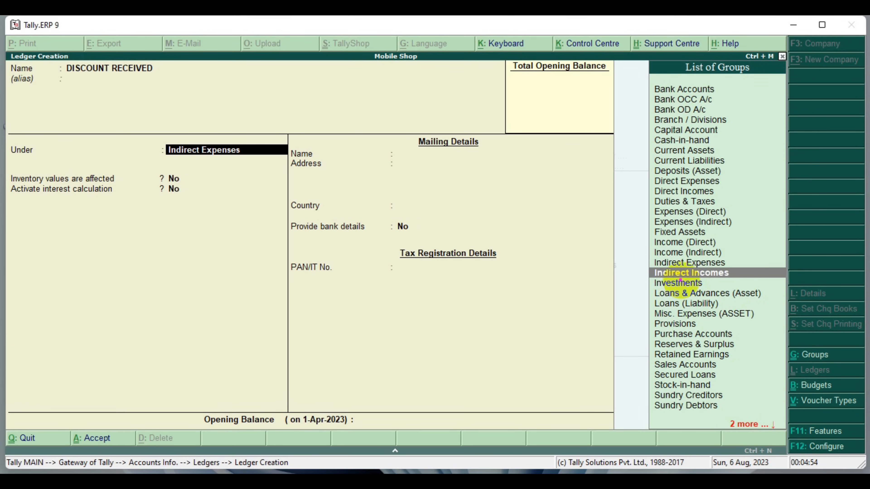
drag(637, 261, 782, 281)
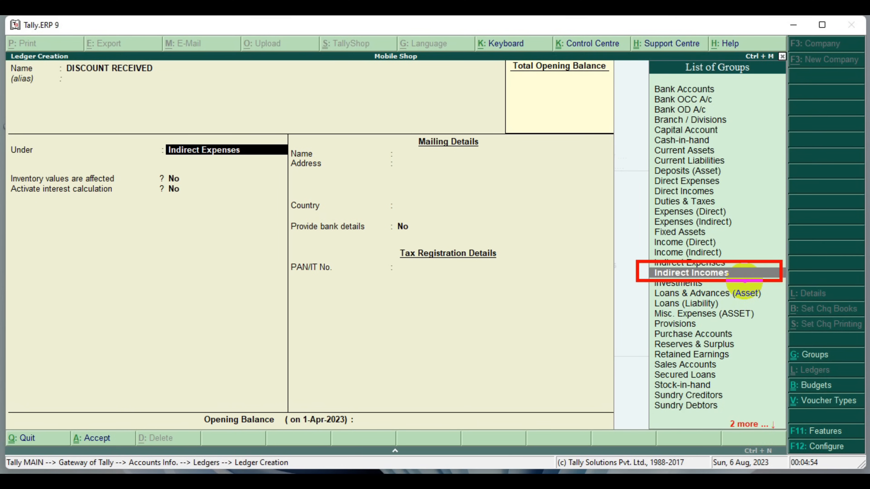
key(Return)
key(Return)
key(Return)
key(Return)
key(Return)
key(Return)
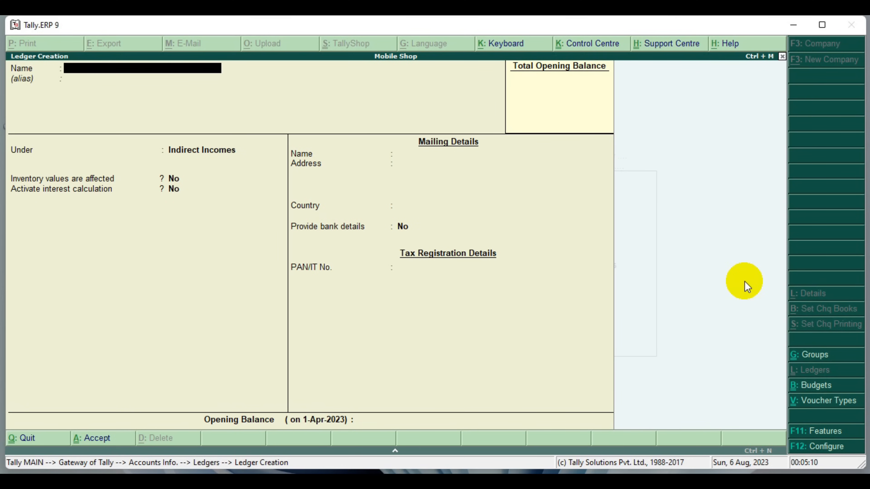
Create the RENT PAID ledger without an alias under the Indirect Expenses group and save it with default settings
text(RENT PAID)
key(Return)
key(Return)
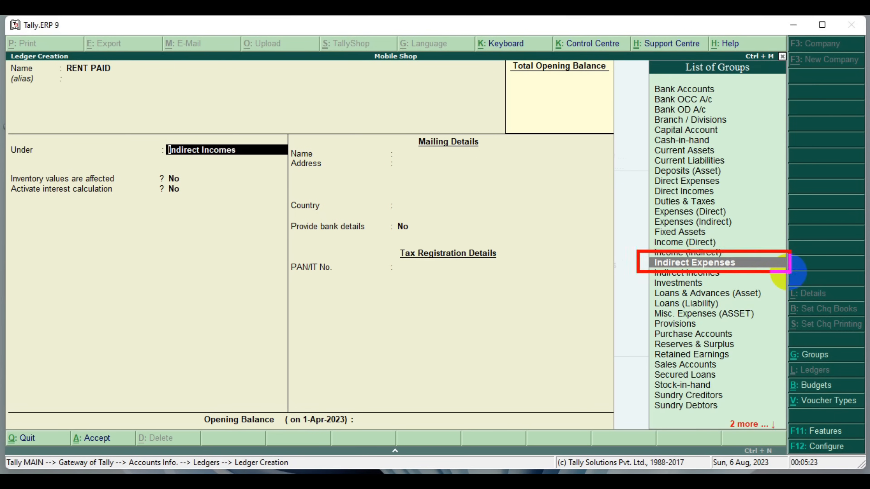
key(Return)
key(Return)
key(Return)
key(Return)
key(Return)
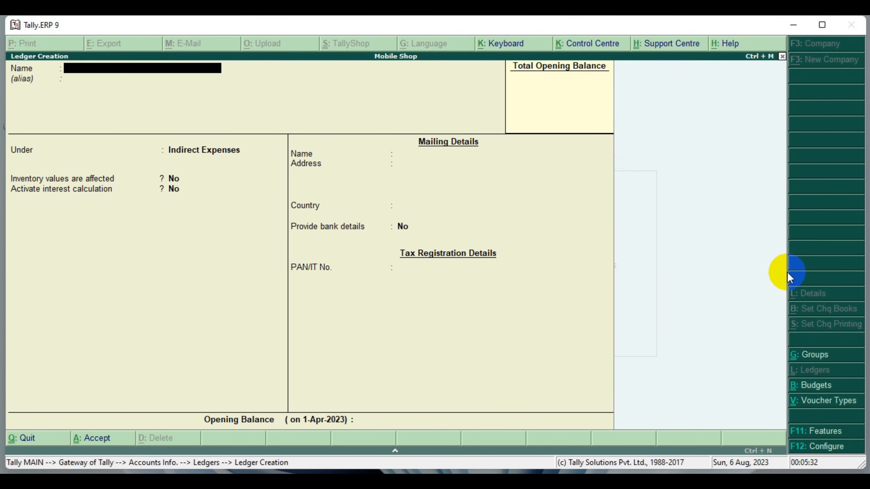
Create the RENT RECEIVED ledger without an alias under the Indirect Incomes group and save it with default settings
text(RENT RECEIVED)
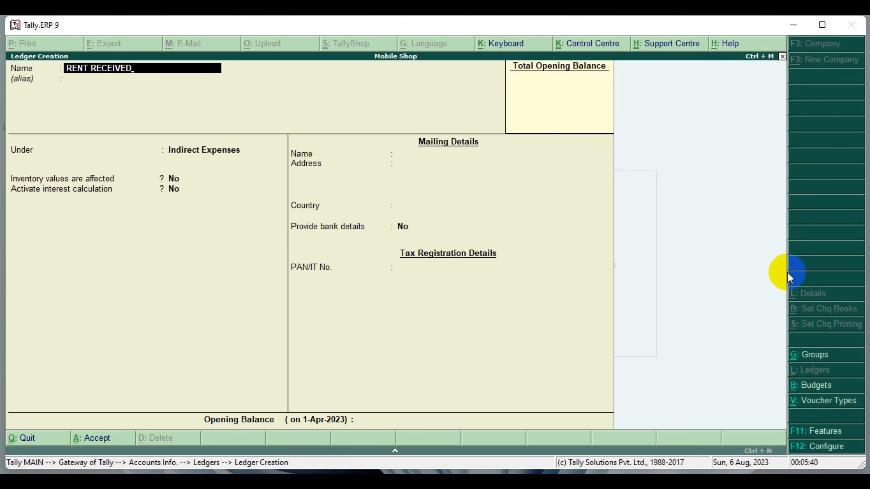
key(Return)
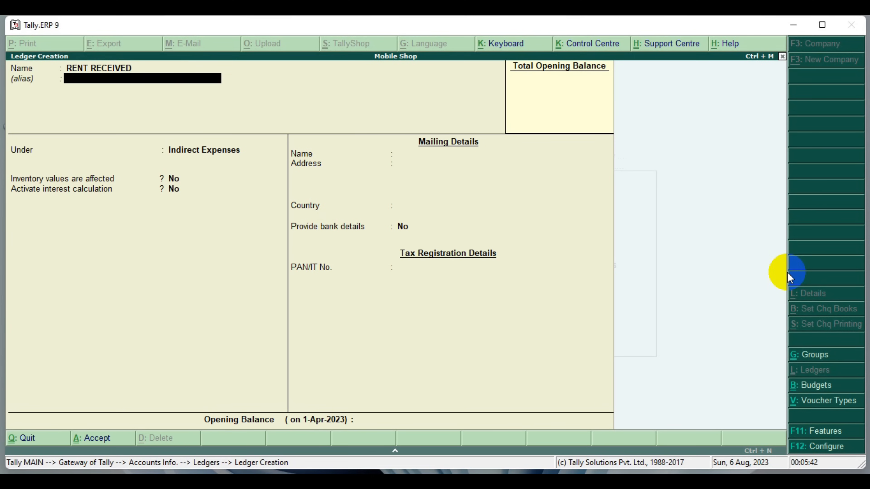
key(Return)
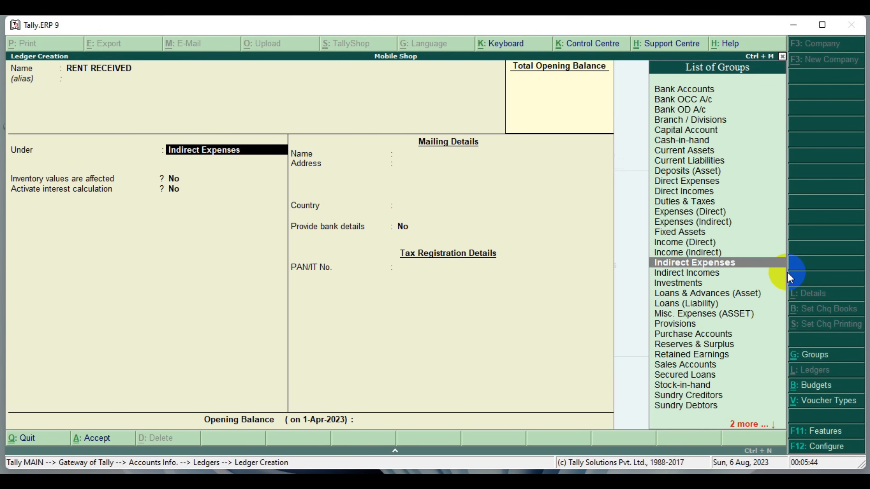
click(784, 273)
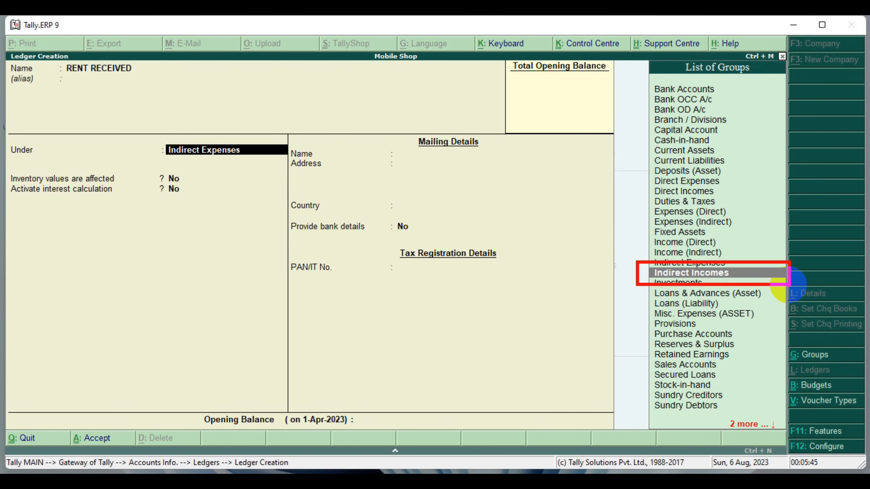
key(Return)
key(Return)
key(Return)
key(Return)
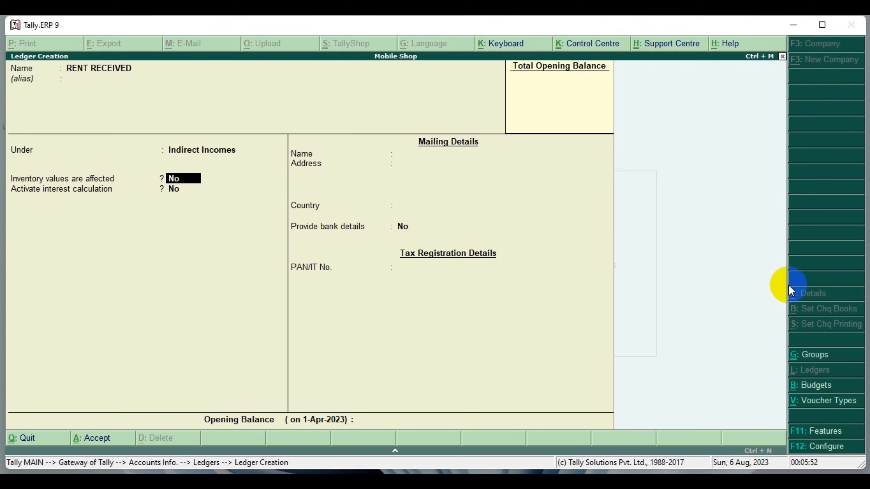
key(Return)
key(Return)
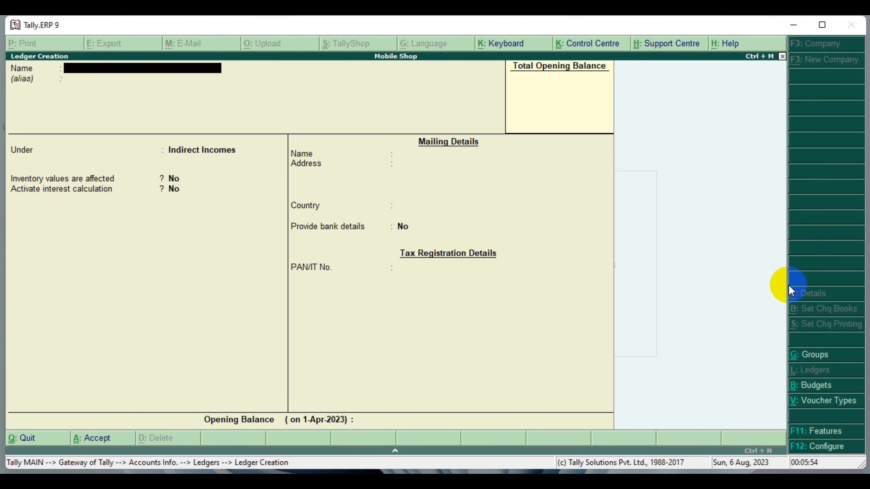
Create the INTEREST PAID ledger without an alias under the Indirect Expenses group and save it with default settings
text(INTEREST PAID)
key(Return)
key(Return)
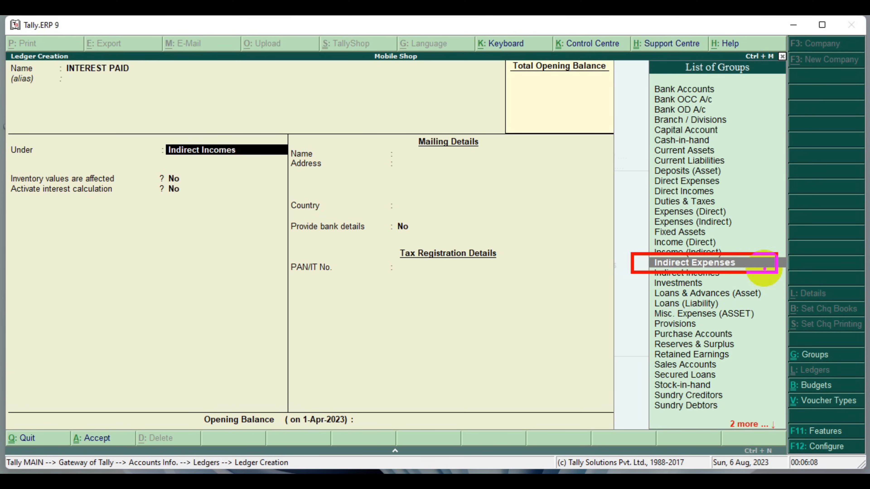
key(Return)
key(Return)
key(Return)
key(Return)
key(Return)
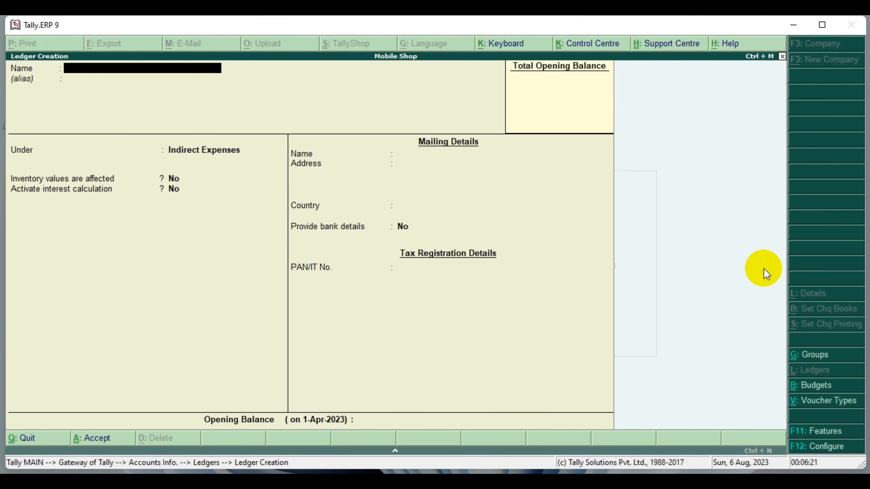
Name the next ledger INTEREST RECEIVED, without an alias, and place it under the Indirect Incomes group
text(INTEREST RECEI)
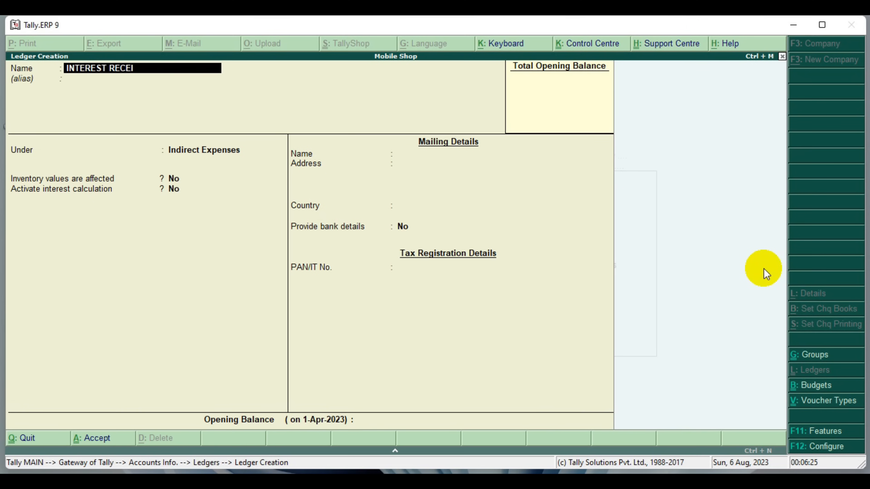
text(VED)
key(Return)
key(Return)
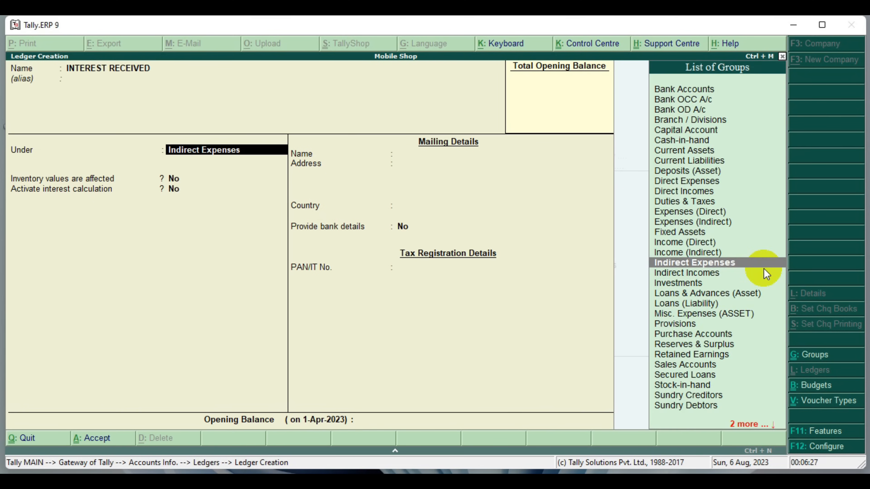
click(766, 273)
key(Return)
key(Return)
key(Return)
key(Return)
key(Return)
key(Return)
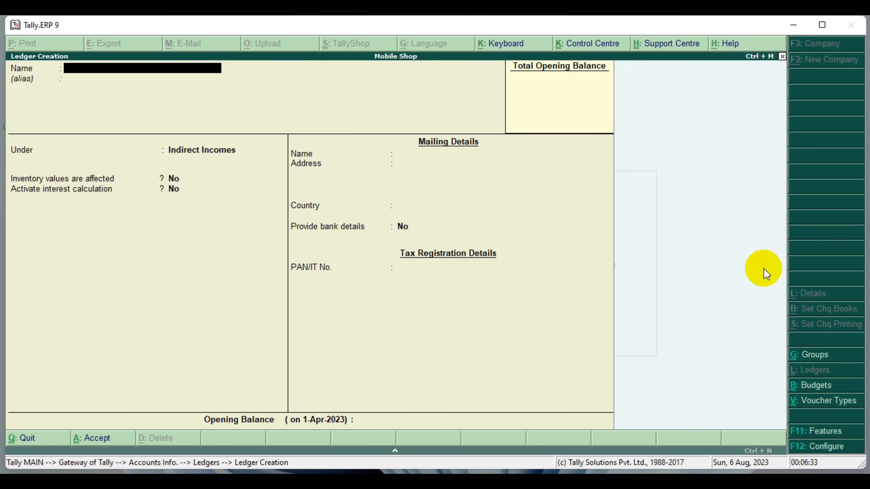
Create the BAD DEBTS ledger without an alias under the Indirect Expenses group and save it with default settings
text(BAD DEBTS)
key(Return)
key(Return)
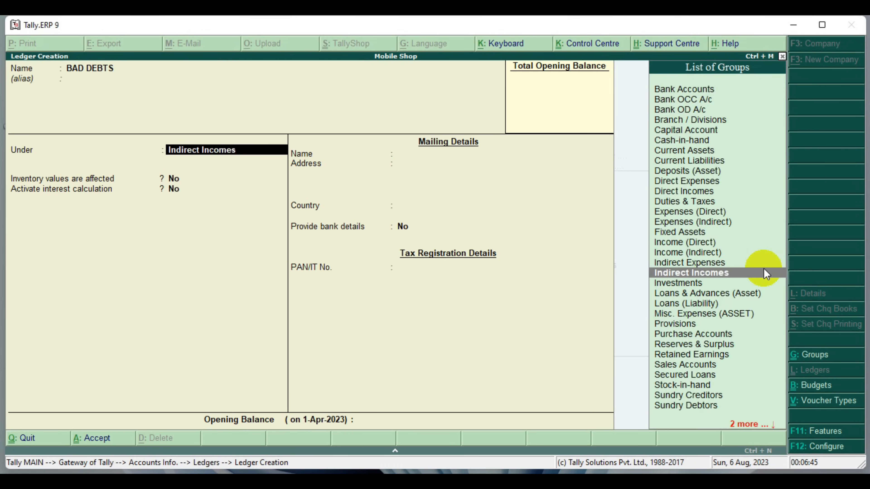
text(IN)
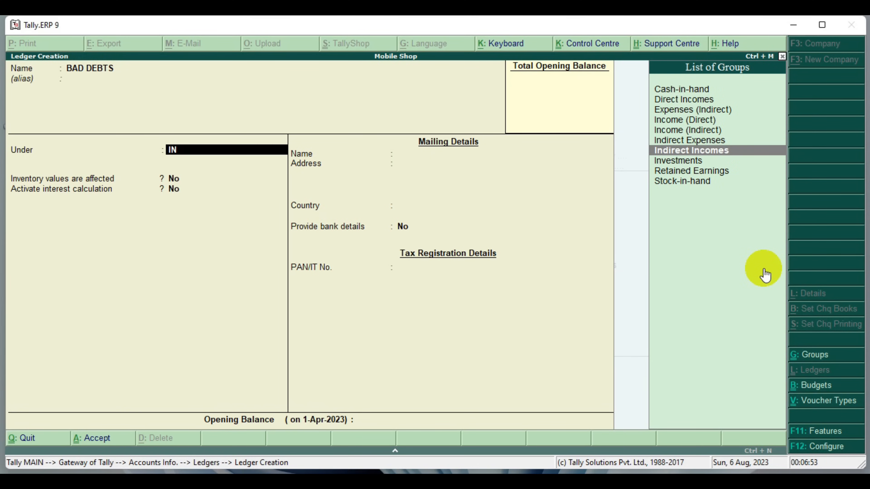
key(Up)
key(Return)
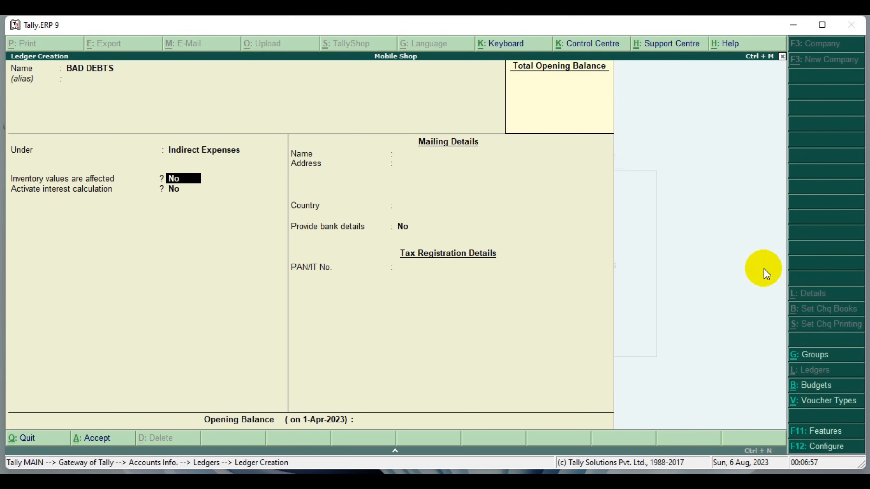
key(Return)
key(Return)
key(Return)
key(Return)
key(Return)
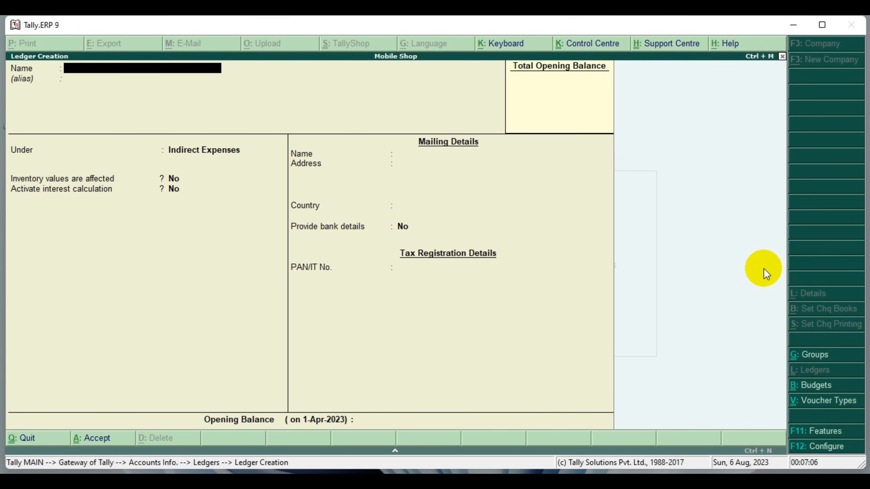
Name the next ledger SALARY, without an alias, and place it under the Indirect Expenses group
text(SALARY)
key(Return)
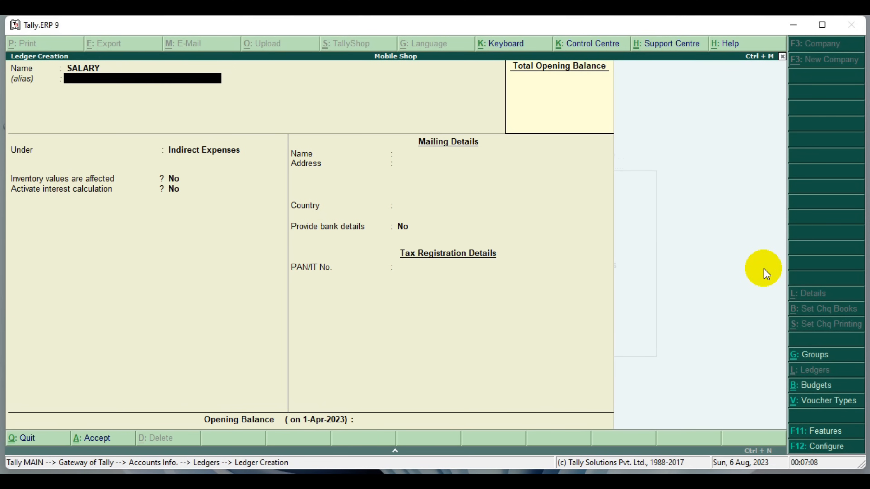
key(Return)
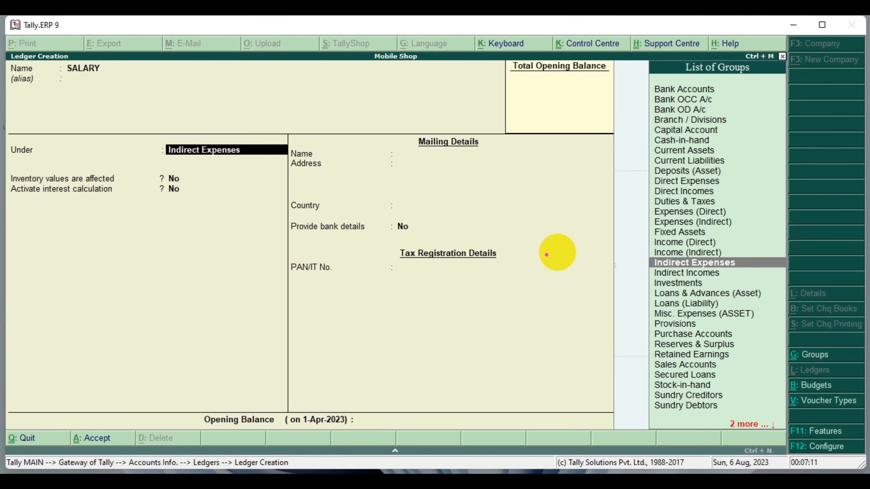
drag(639, 254, 783, 272)
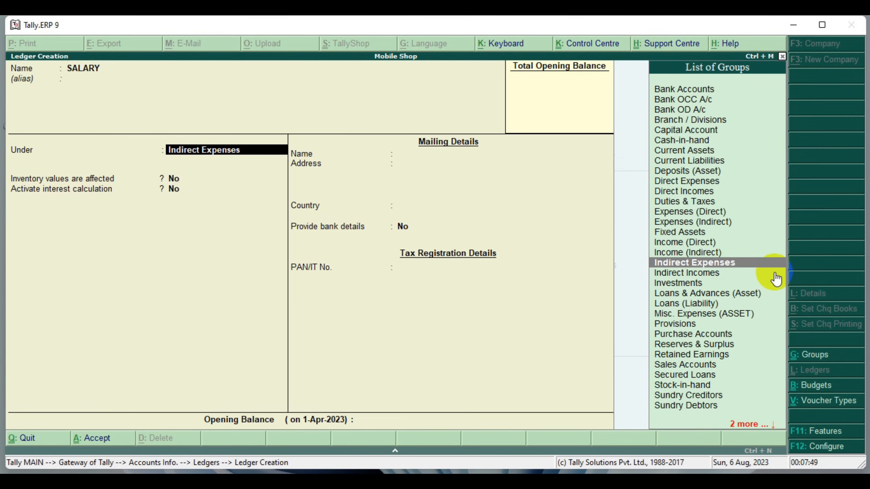
key(Return)
key(Return)
key(Return)
key(Return)
Name the next ledger ADVERTISMENT, without an alias, and place it under the Indirect Expenses group
key(Return)
key(Return)
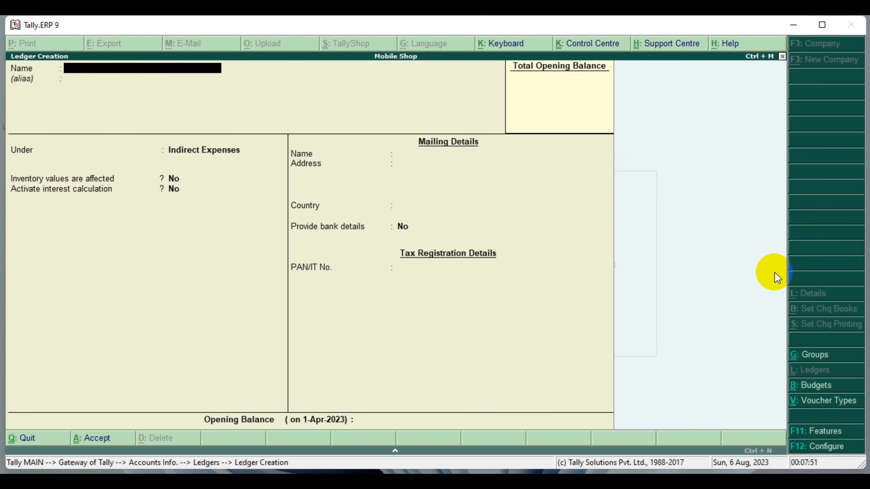
text(ADVERTISMENT)
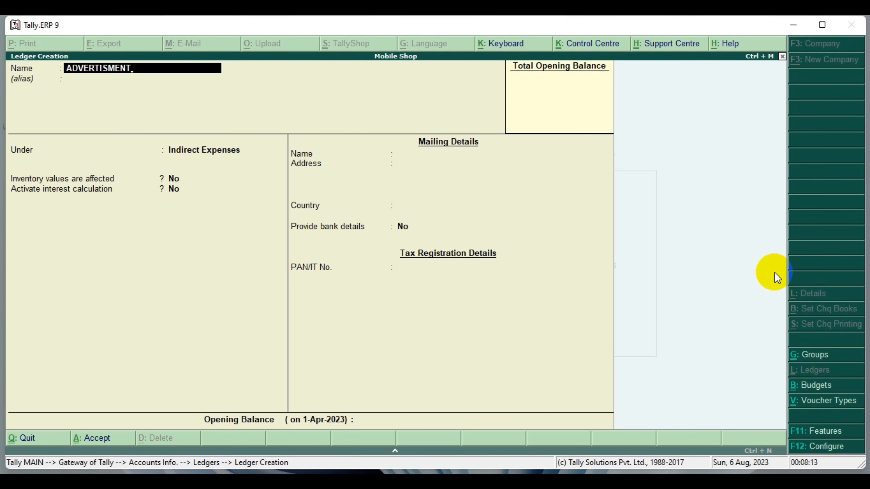
key(Return)
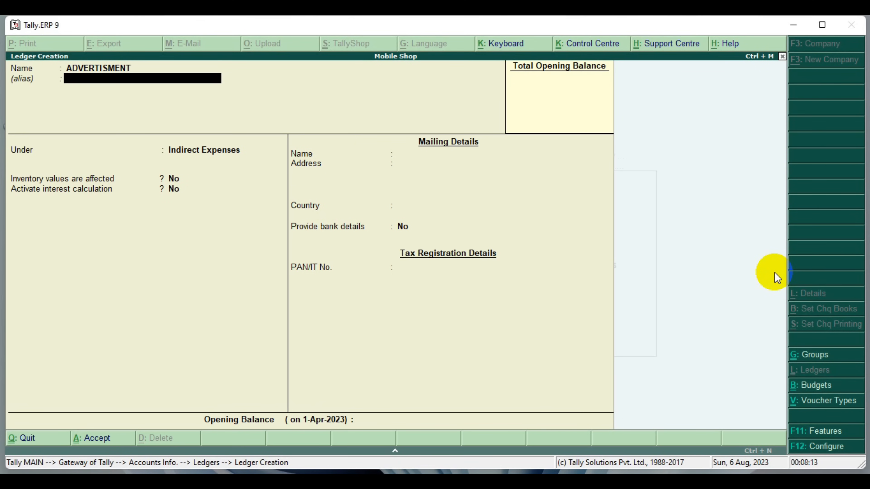
key(Return)
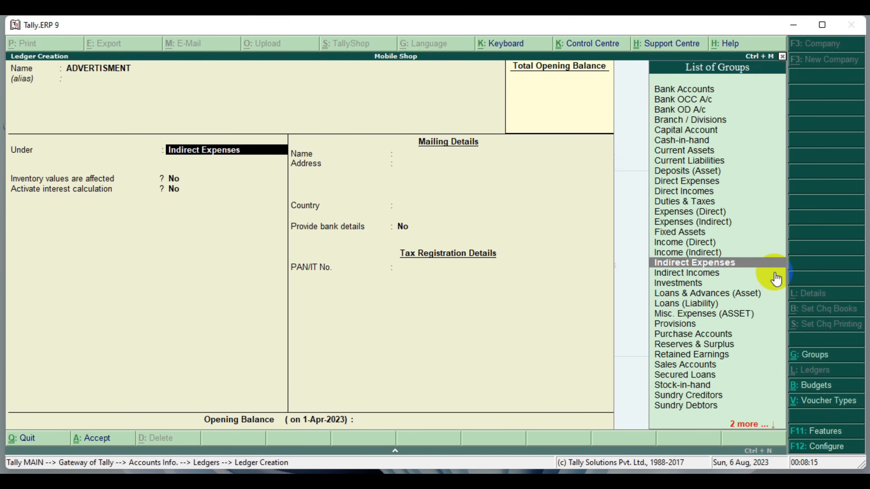
key(Return)
key(Return)
key(Return)
key(Return)
key(Return)
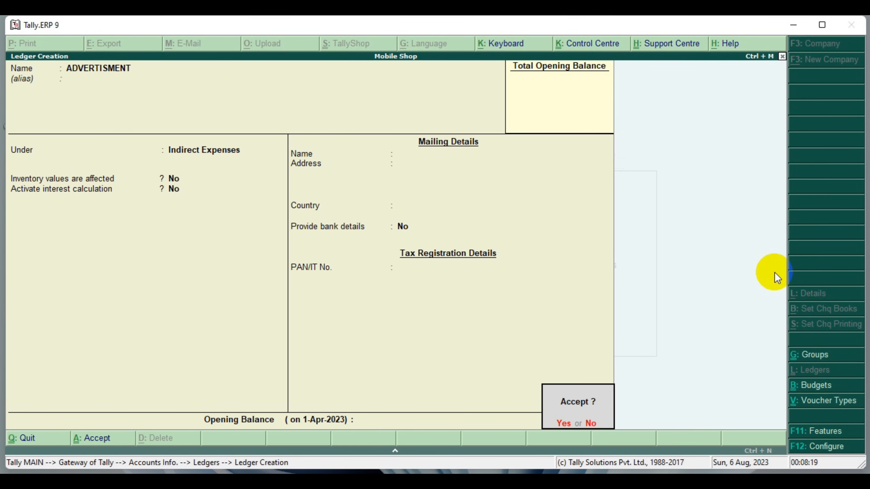
Keep the ADVERTISMENT ledger's default inventory, interest, mailing and bank settings, and save the ledger
key(Return)
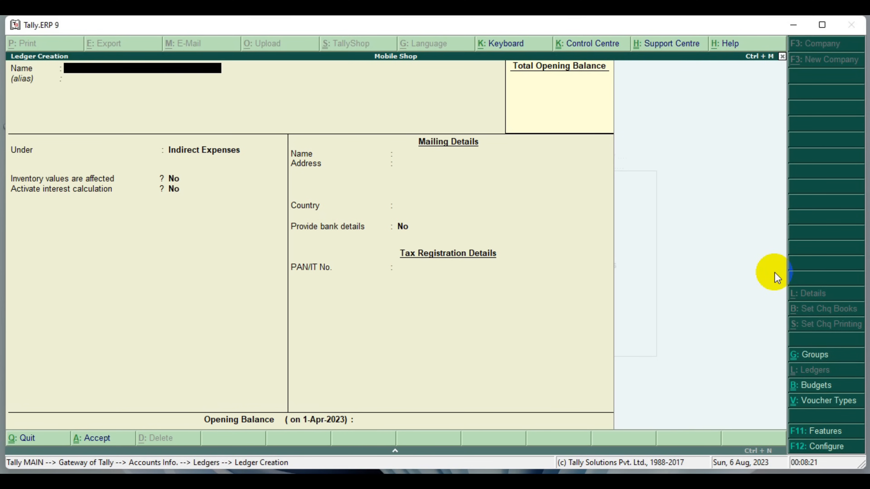
Name the next ledger with the customer's first name, without an alias, and place it under the Sundry Debtors group
text(RAVI)
key(Return)
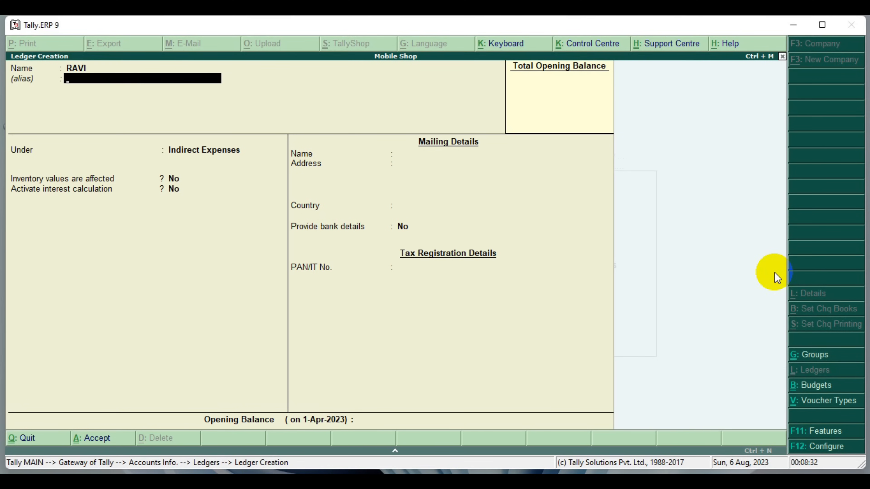
key(Return)
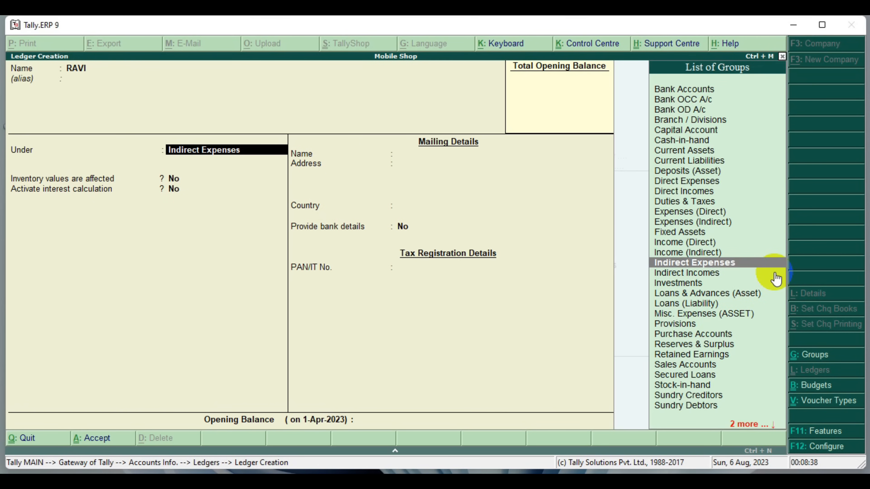
key(Down)
key(Down)
key(Down)
key(Down)
key(Down)
key(Down)
key(Down)
key(Down)
key(Down)
key(Down)
key(Down)
key(Down)
key(Down)
key(Down)
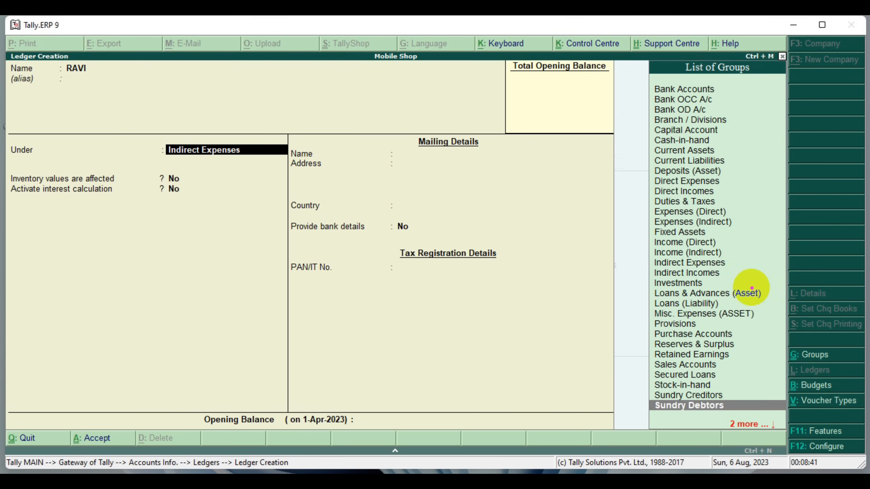
drag(644, 397, 781, 417)
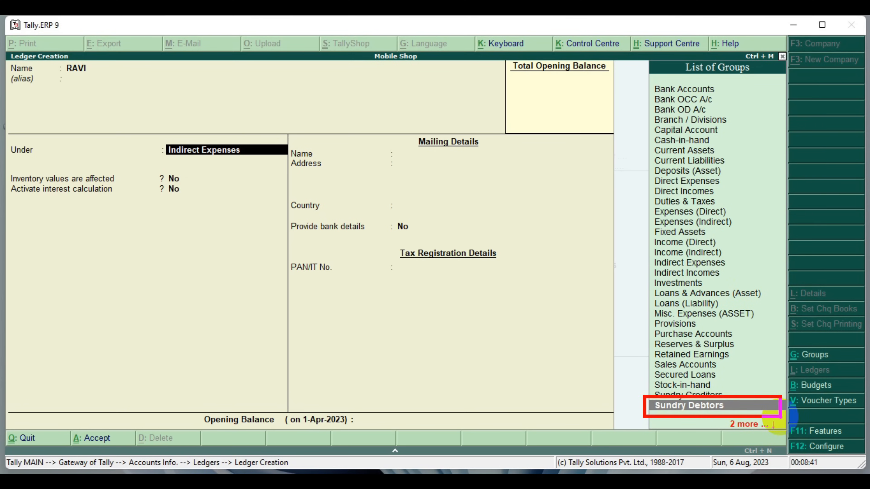
key(Return)
key(Return)
key(Return)
key(Return)
key(Return)
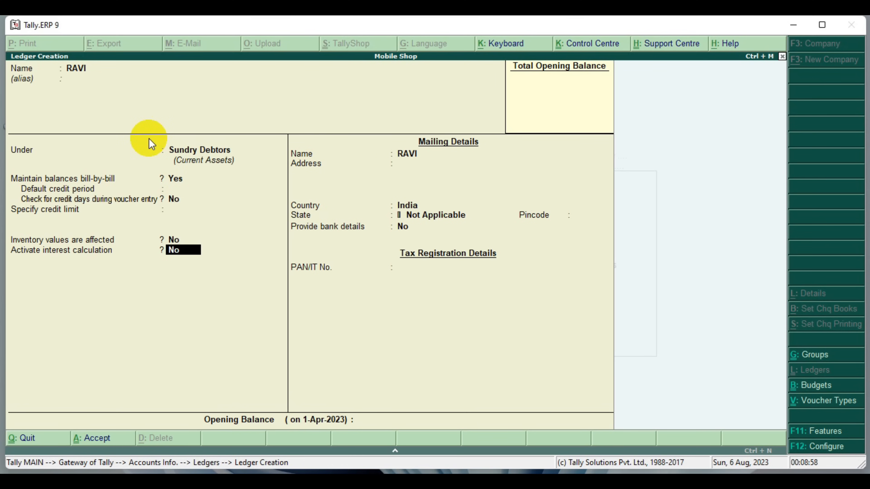
Keep the customer ledger's default bill-by-bill, credit, inventory, interest, mailing and bank settings, and save the ledger
key(Return)
key(Return)
key(Return)
key(Return)
key(Return)
key(Return)
key(Return)
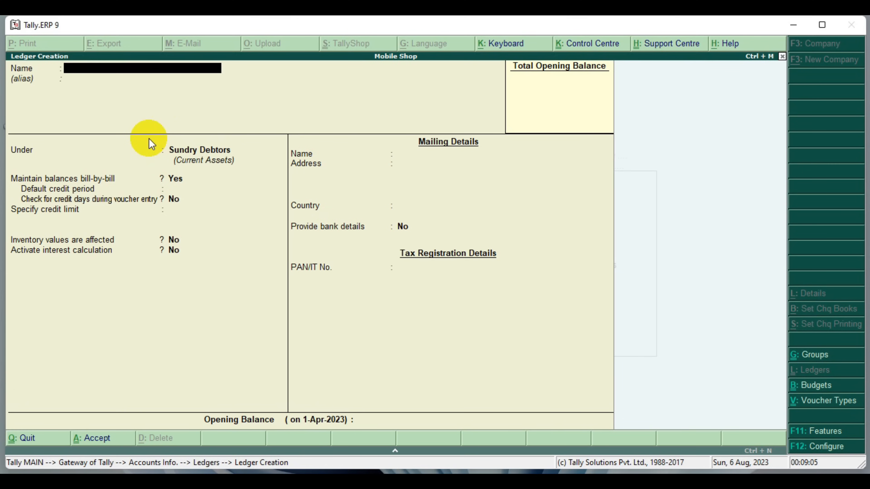
Name the next ledger SUSPENSE, without an alias, and place it under the Suspense A/c group
text(SUSPENSE)
key(Return)
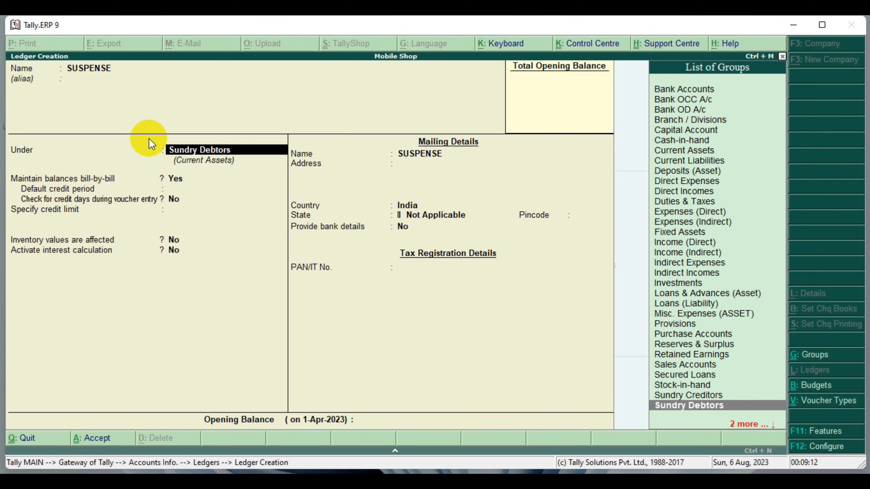
text(SUS)
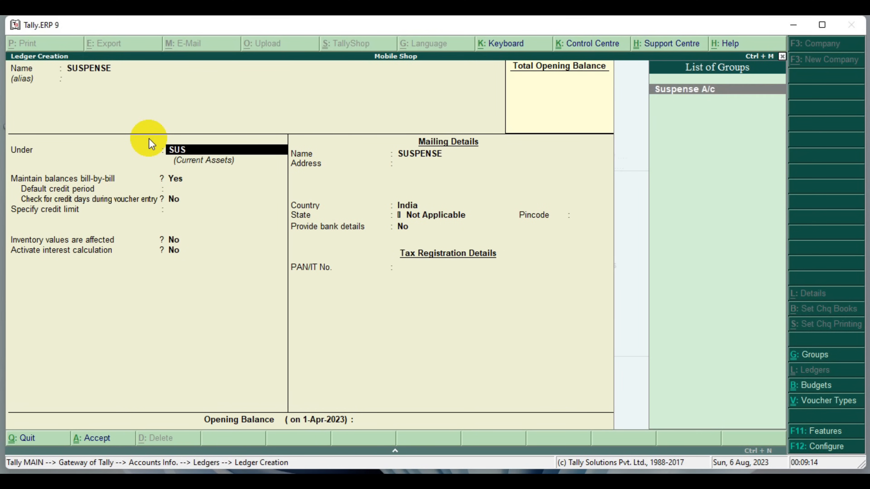
key(Return)
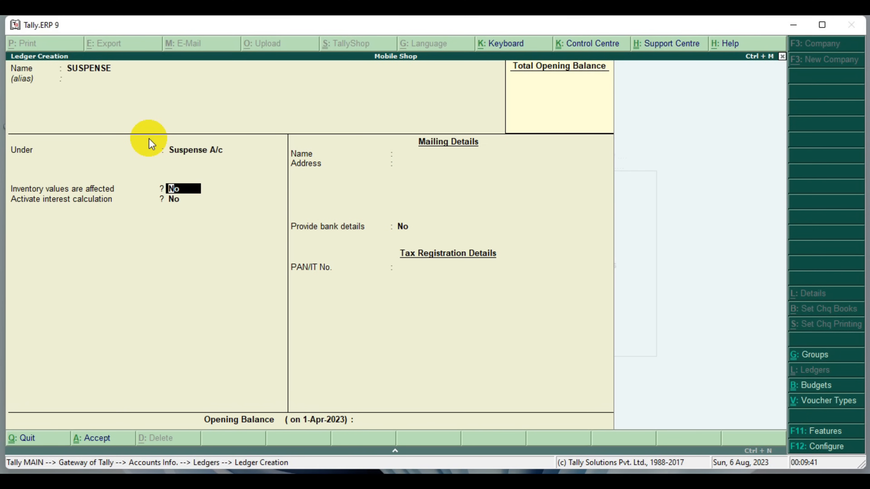
Keep the SUSPENSE ledger's default inventory, interest, mailing and bank settings, and save the ledger
key(Return)
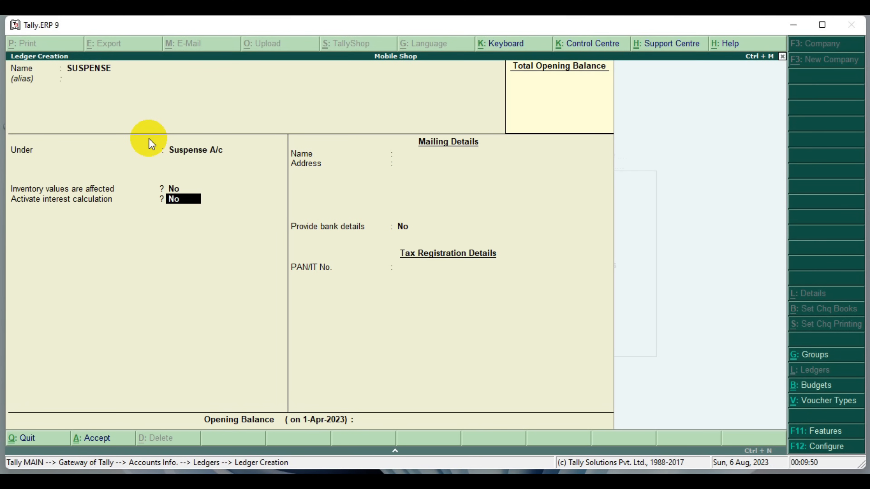
key(Return)
key(Return)
key(Return)
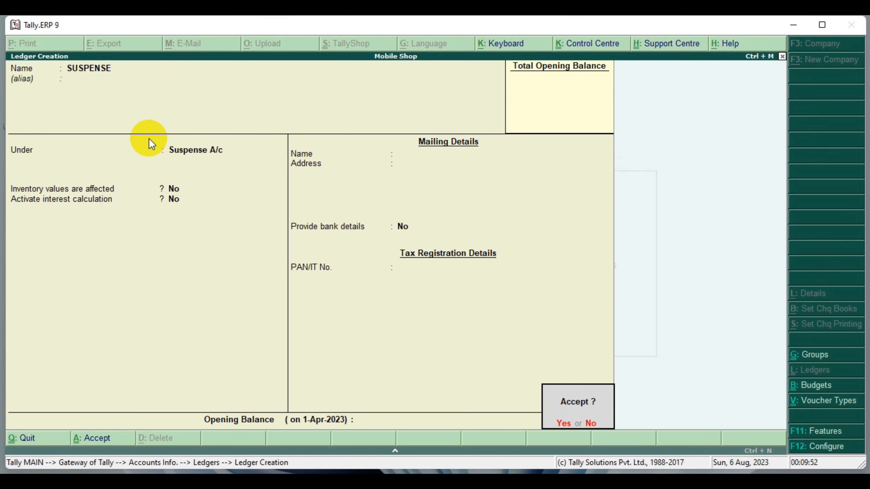
key(Return)
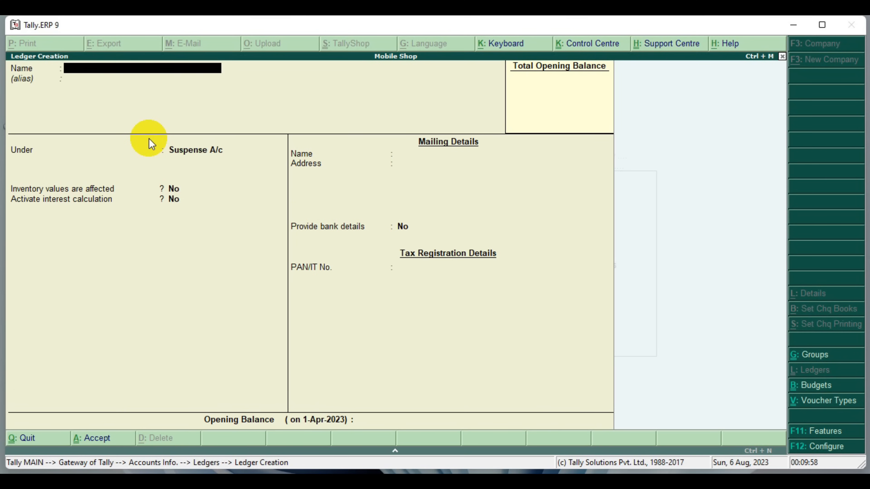
Name the next ledger IGST, without an alias, and place it under the Duties & Taxes group
text(IGST)
key(Return)
key(Return)
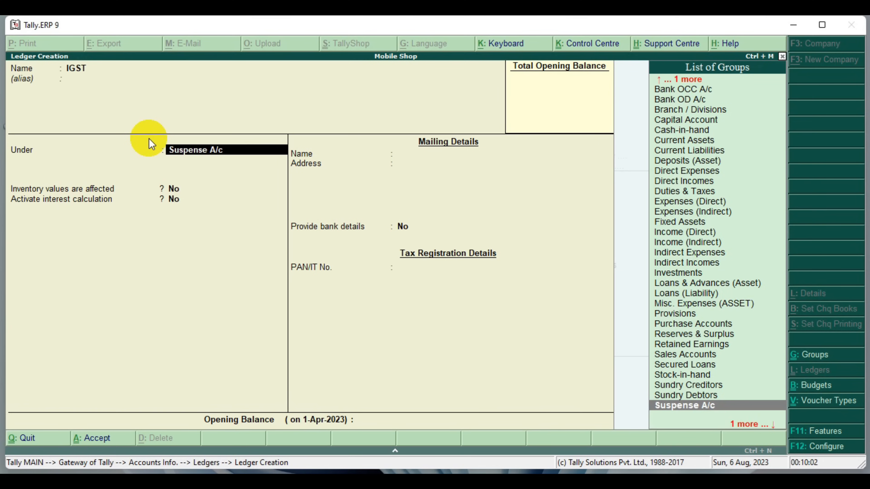
key(Up)
key(Up)
key(Up)
key(Up)
key(Up)
key(Up)
key(Up)
key(Up)
key(Up)
key(Up)
key(Up)
key(Up)
key(Up)
key(Up)
key(Up)
key(Up)
key(Up)
key(Up)
key(Up)
key(Up)
key(Up)
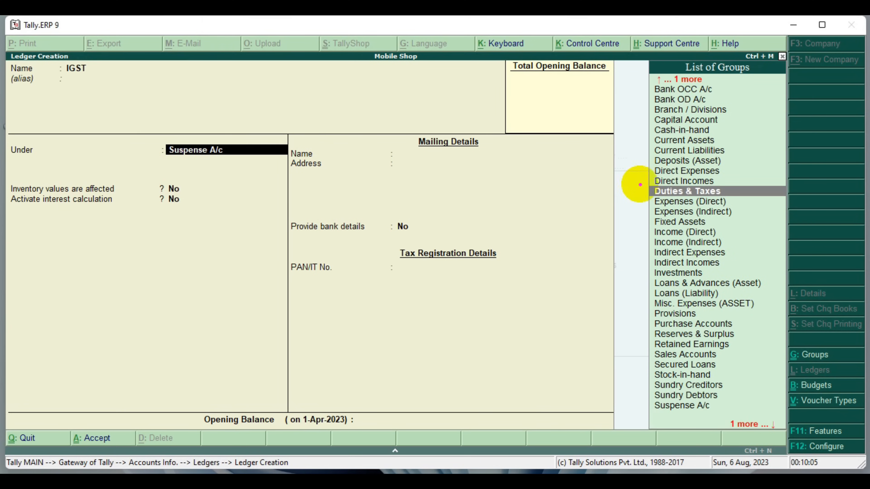
drag(636, 183, 777, 201)
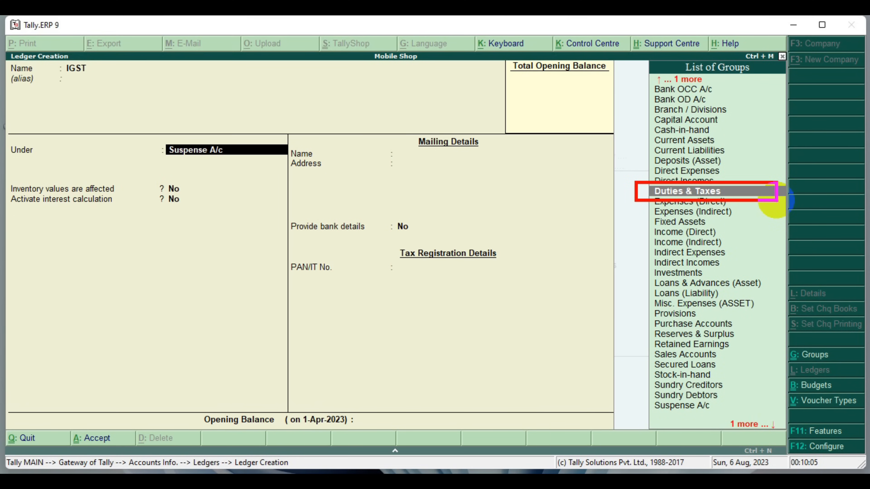
key(Return)
key(Return)
key(Return)
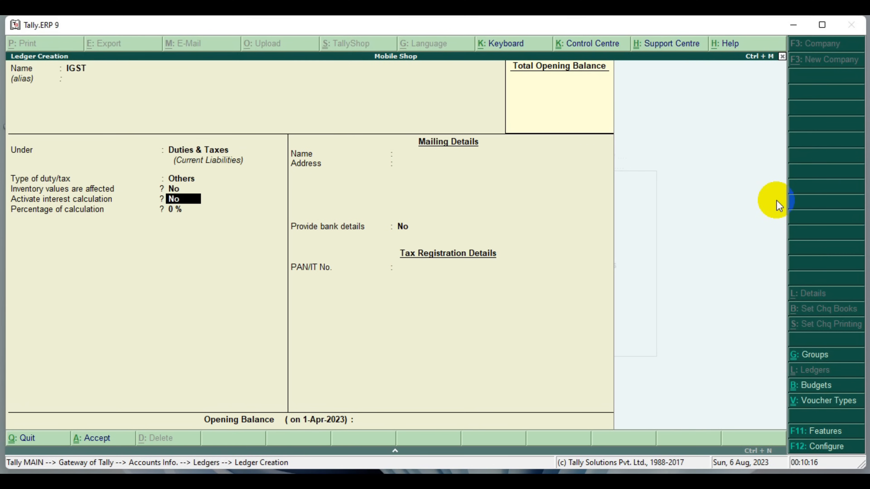
Keep the IGST ledger's duty type as Others with the default inventory, interest and 0 % calculation settings, and save the ledger
key(BackSpace)
key(BackSpace)
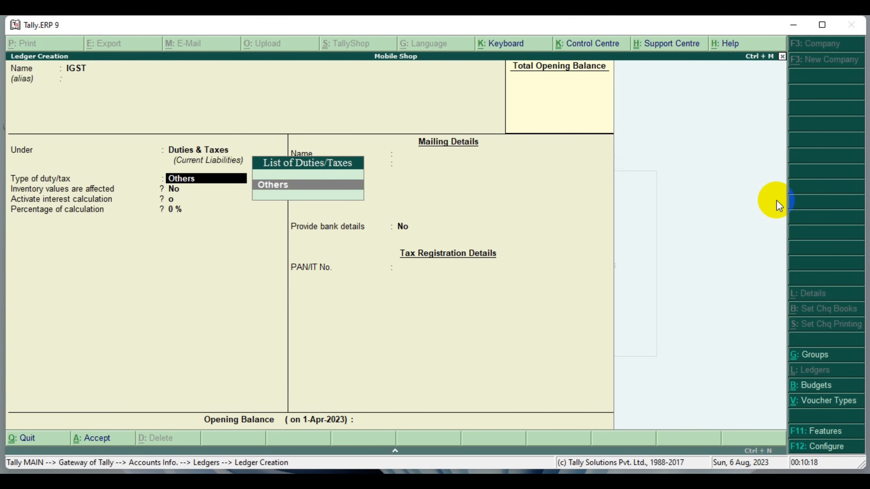
key(Return)
key(Return)
key(Return)
key(Return)
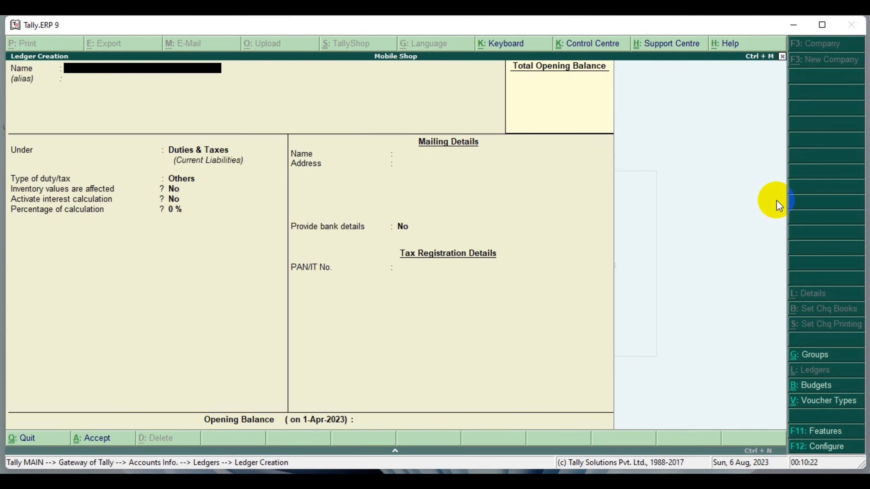
Create a CGST ledger without an alias under Duties & Taxes, keeping duty type Others and 0 % calculation, and save it
text(CGST)
key(Return)
key(Return)
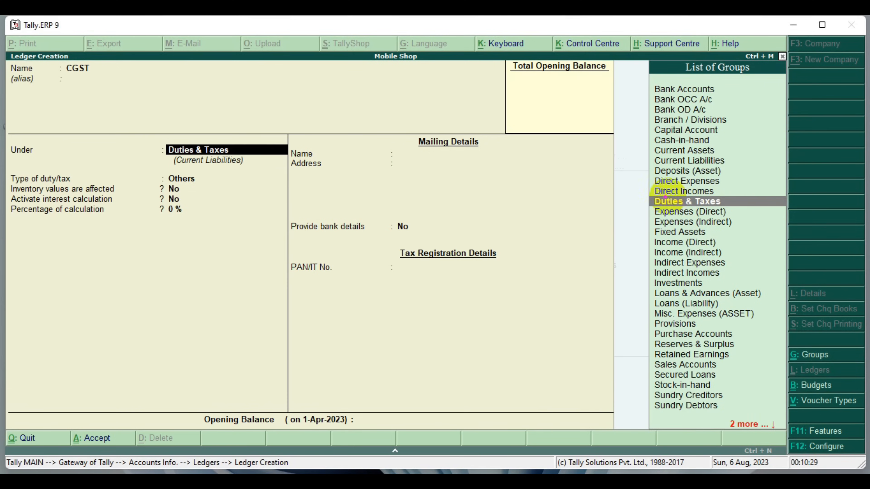
mouse_move(628, 193)
mouse_down()
mouse_move(727, 218)
mouse_move(779, 210)
mouse_up()
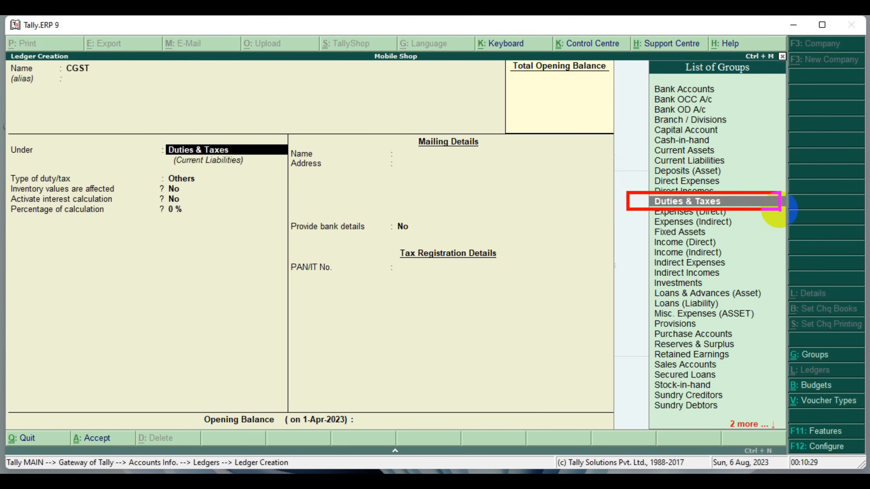
key(Return)
key(Return)
key(Return)
key(Return)
key(Return)
key(Return)
key(Return)
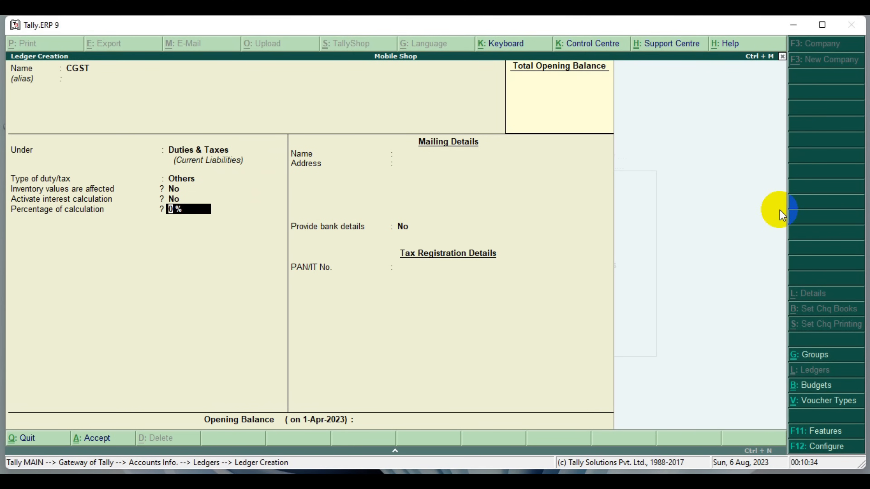
key(Return)
Create an SGST ledger without an alias under Duties & Taxes, keeping duty type Others and 0 % calculation, and save it
text(SGST)
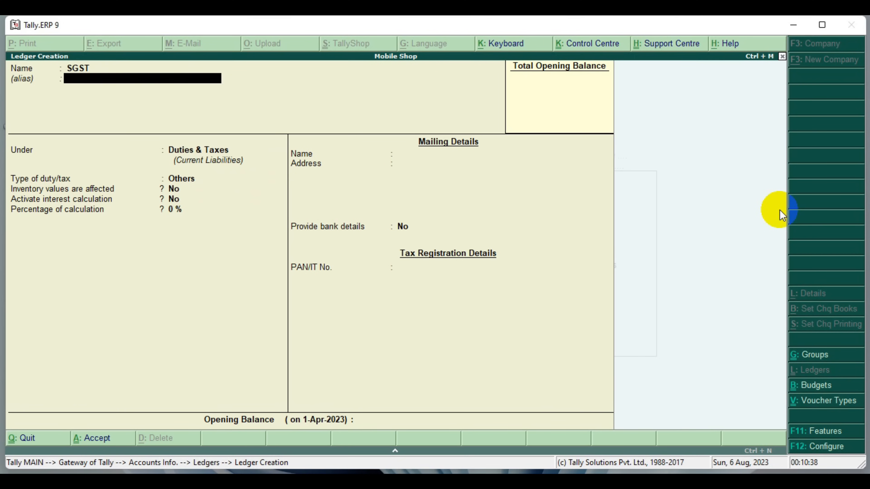
key(Return)
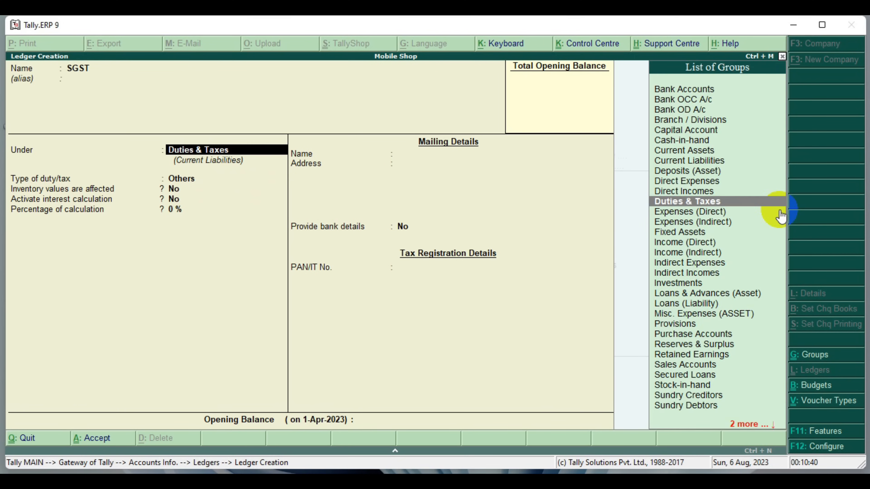
key(Return)
key(Return)
key(Return)
key(Return)
key(Return)
key(Return)
key(Return)
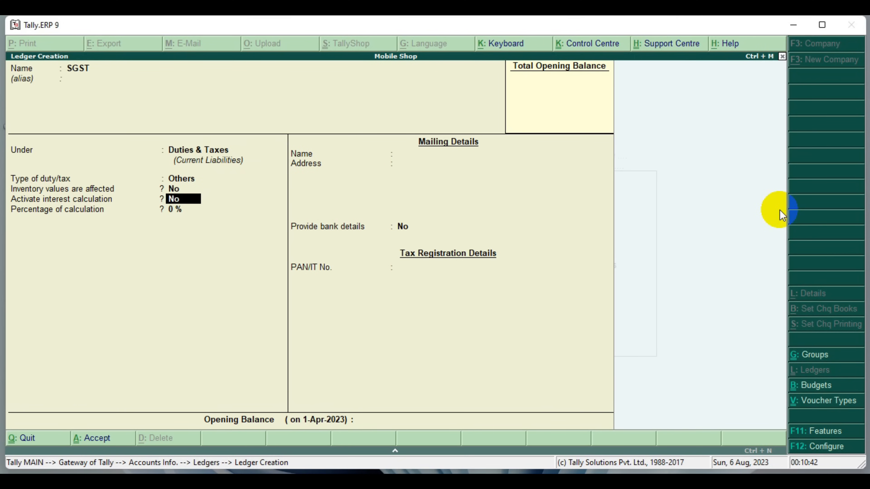
Create a UTGST ledger without an alias under Duties & Taxes, keeping duty type Others and 0 % calculation, and save it
key(Return)
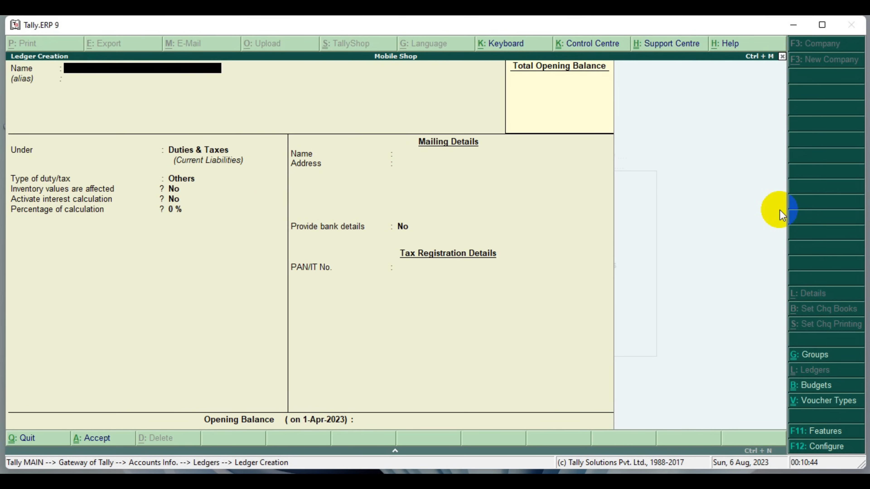
text(UTGST)
key(Return)
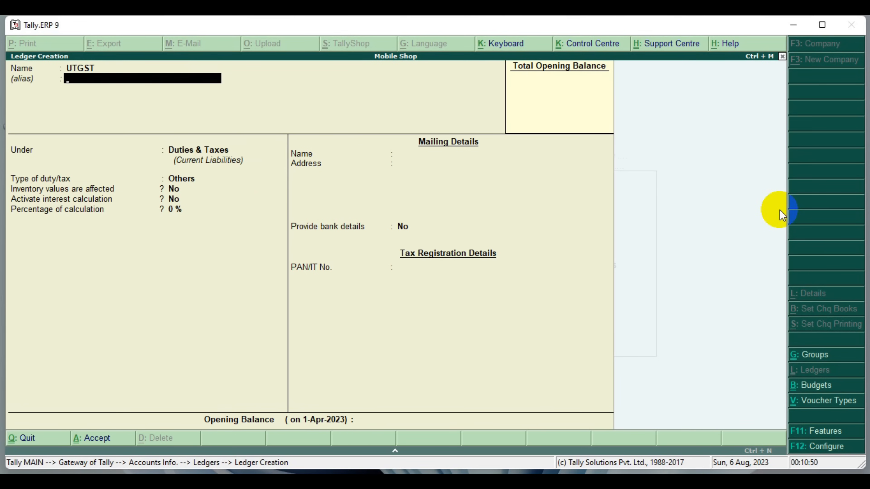
key(Return)
key(Return)
key(Return)
key(Return)
key(Return)
key(Return)
key(Return)
key(Return)
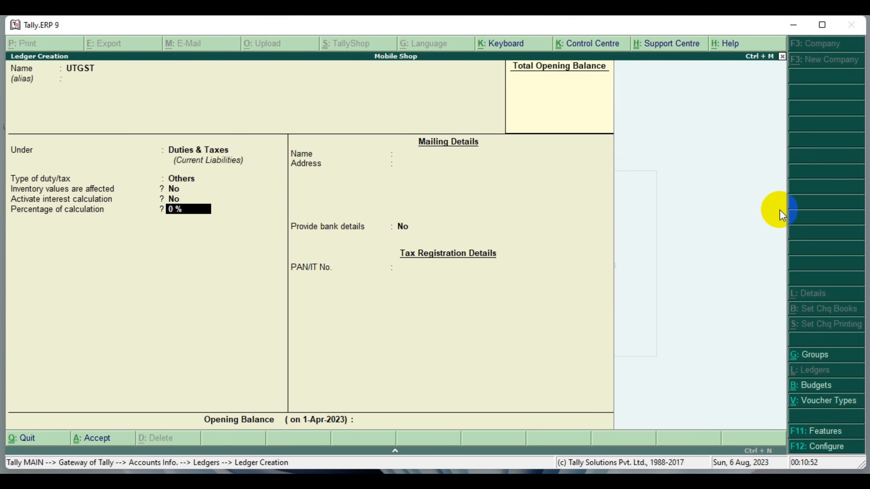
key(Return)
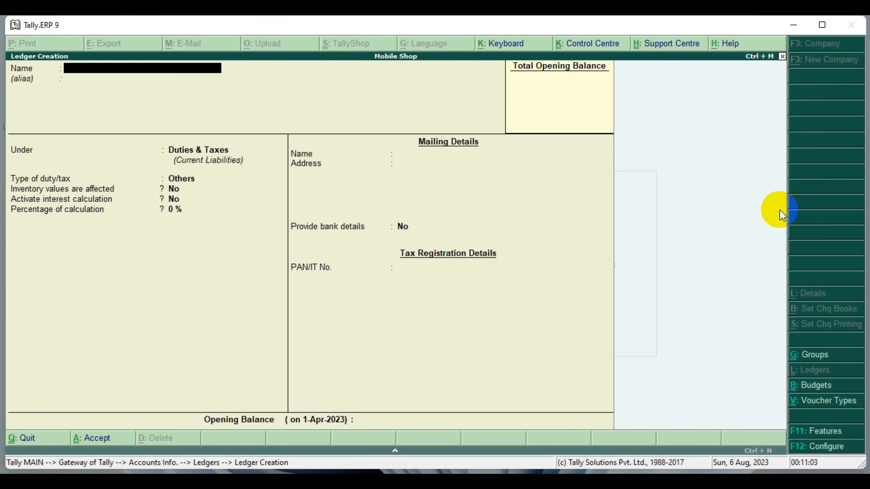
Name the next ledger SBI LOAN, without an alias
text(SB)
text(LOAN)
key(Return)
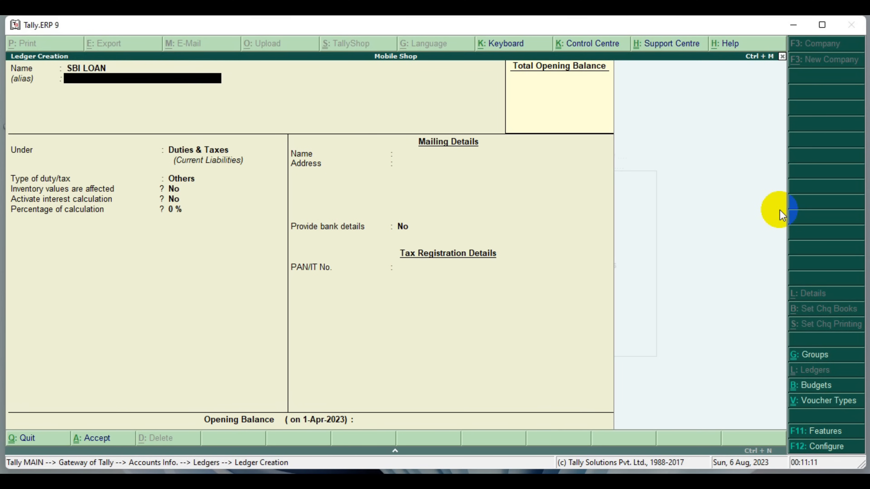
key(Return)
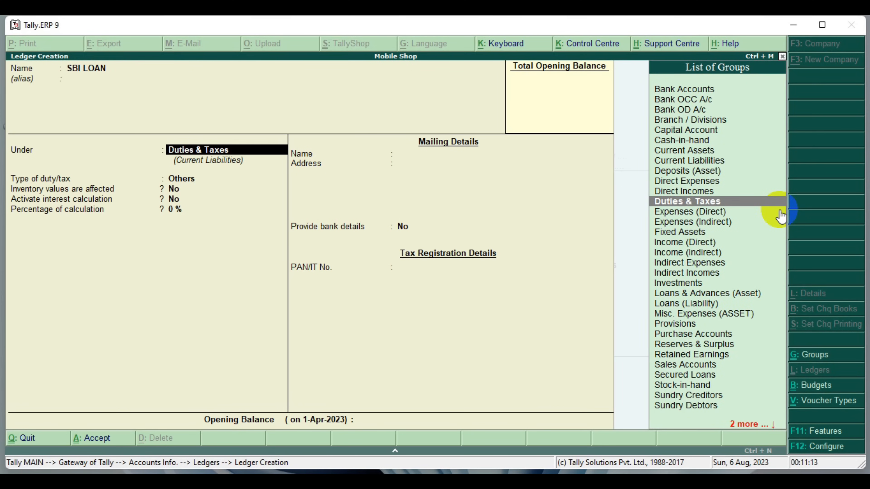
Place the SBI LOAN ledger under the Loans (Liability) group
key(Down)
key(Down)
key(Down)
key(Down)
key(Down)
key(Down)
key(Down)
key(Down)
key(Down)
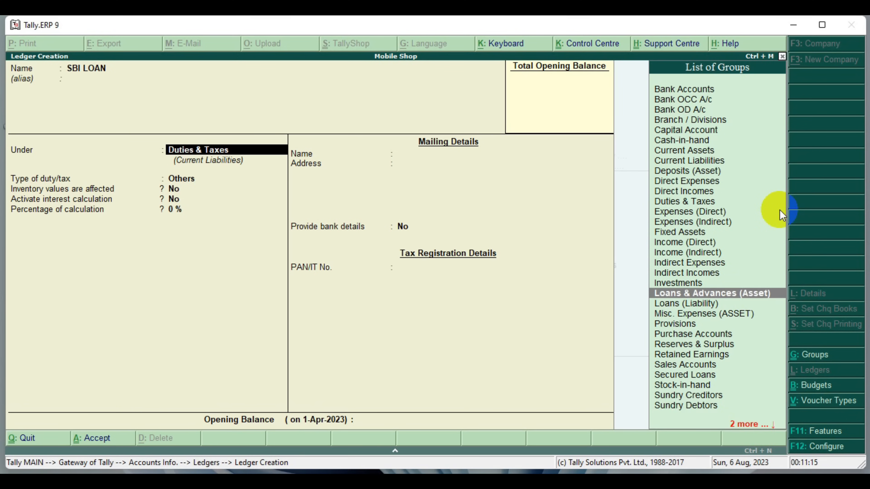
key(Down)
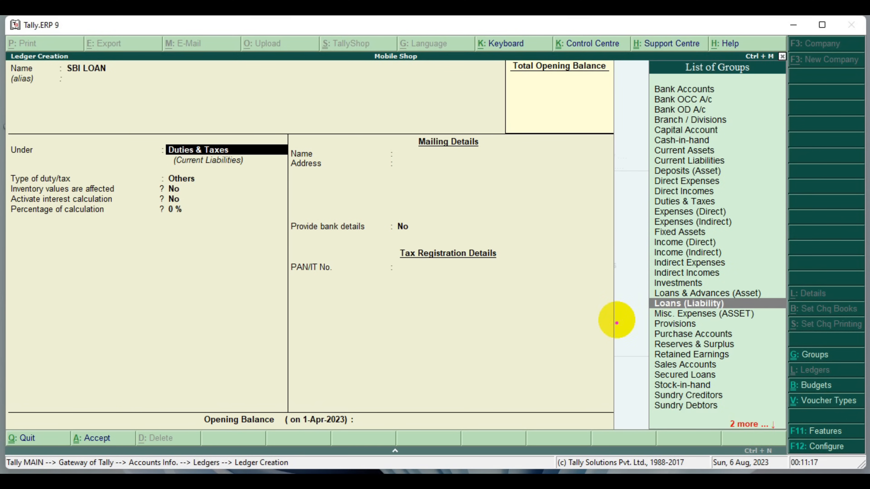
drag(640, 293, 767, 314)
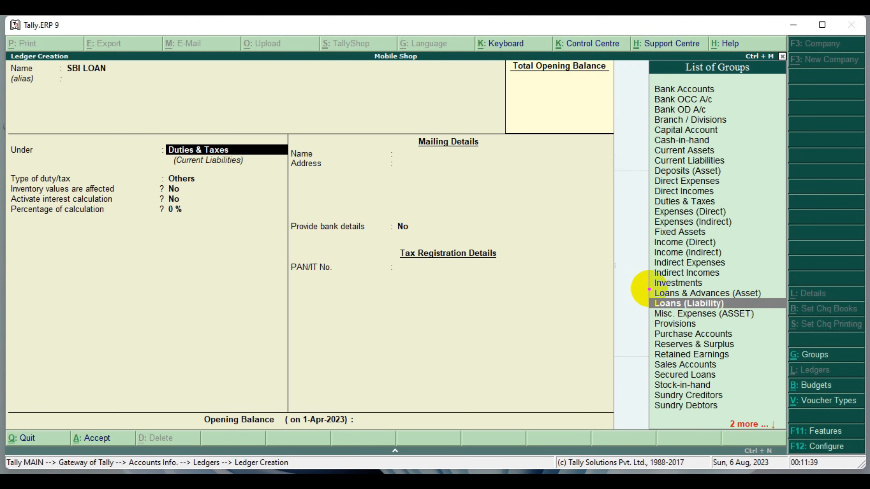
drag(643, 285, 770, 301)
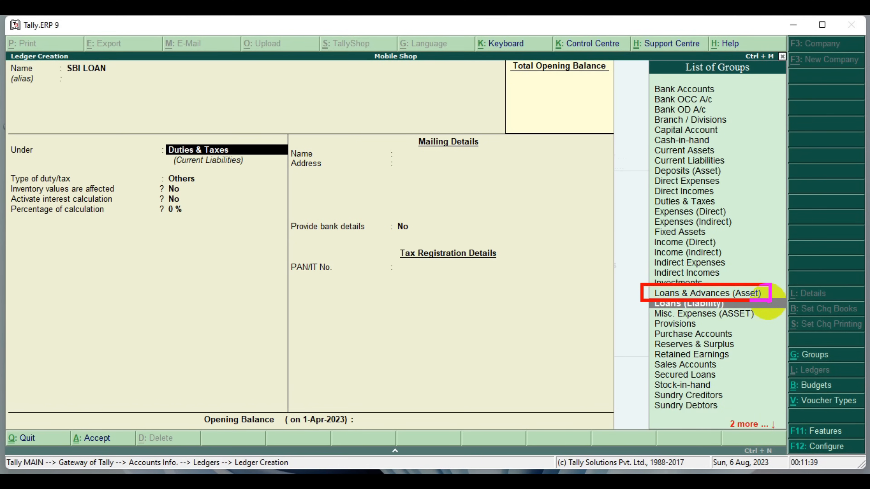
key(e)
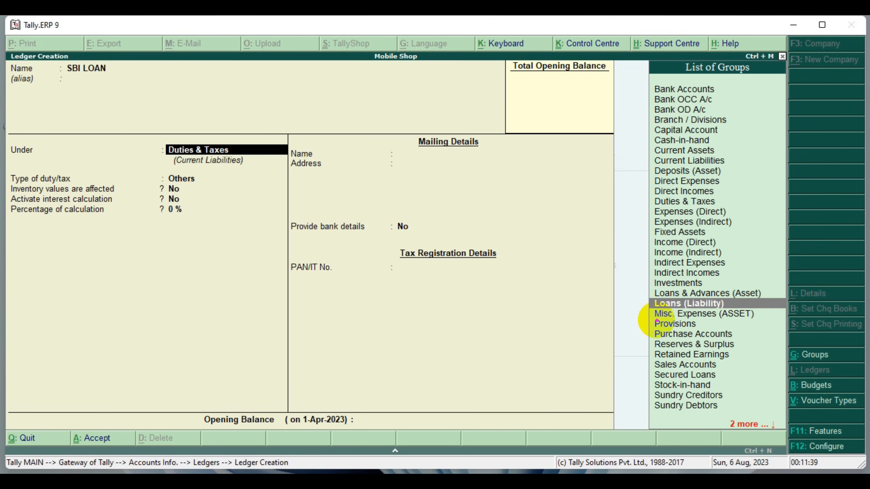
drag(646, 299, 783, 311)
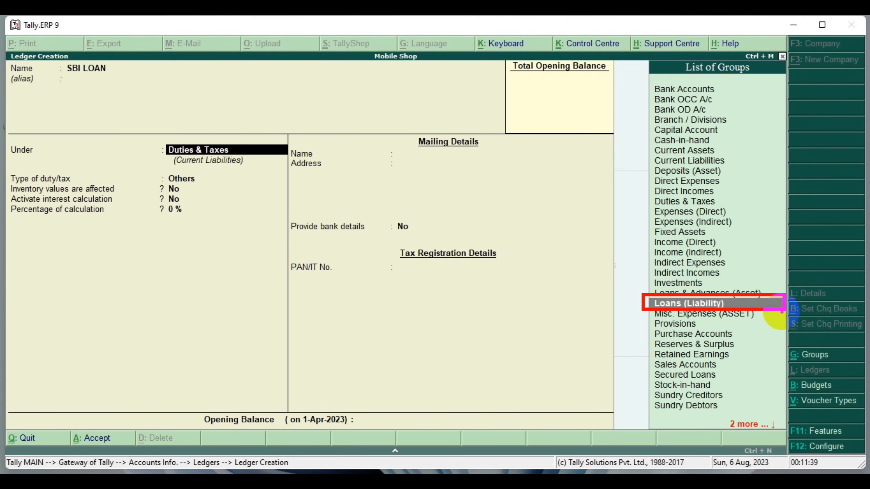
key(Return)
key(Return)
key(Return)
key(Return)
key(Return)
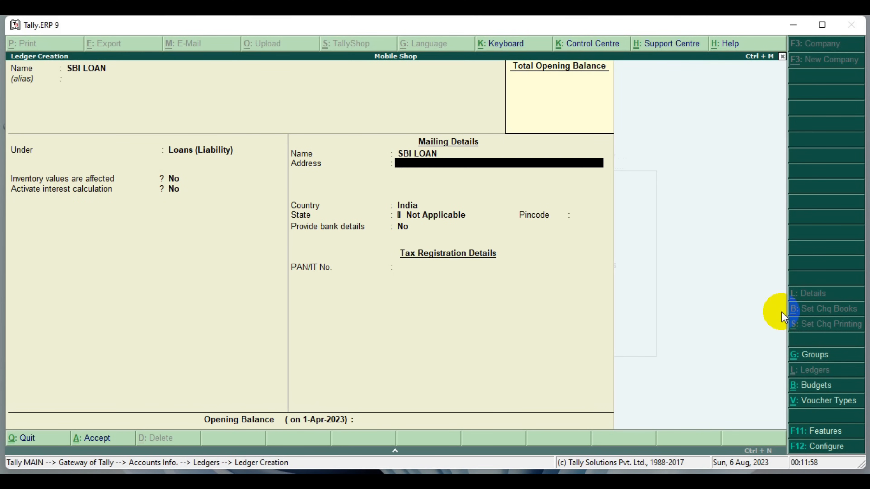
Keep the SBI LOAN ledger's default inventory, interest, mailing, bank and tax settings, and save the ledger
key(Return)
key(Return)
key(Return)
key(Return)
key(Return)
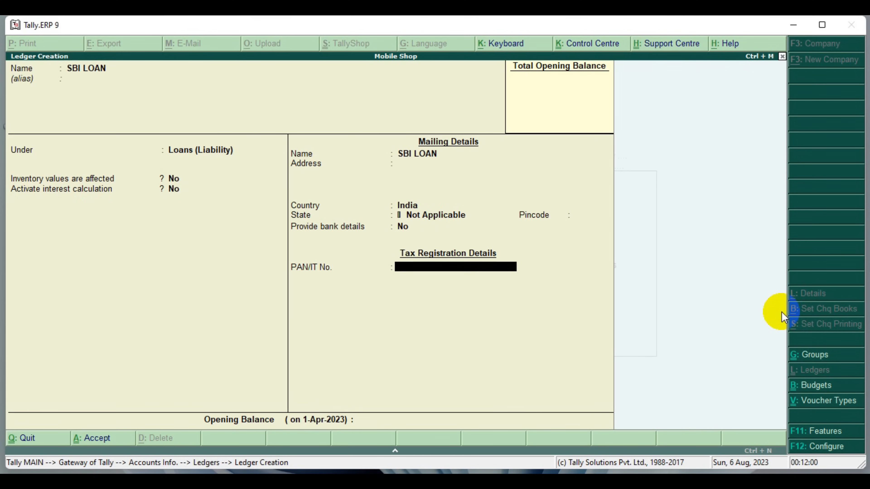
key(Return)
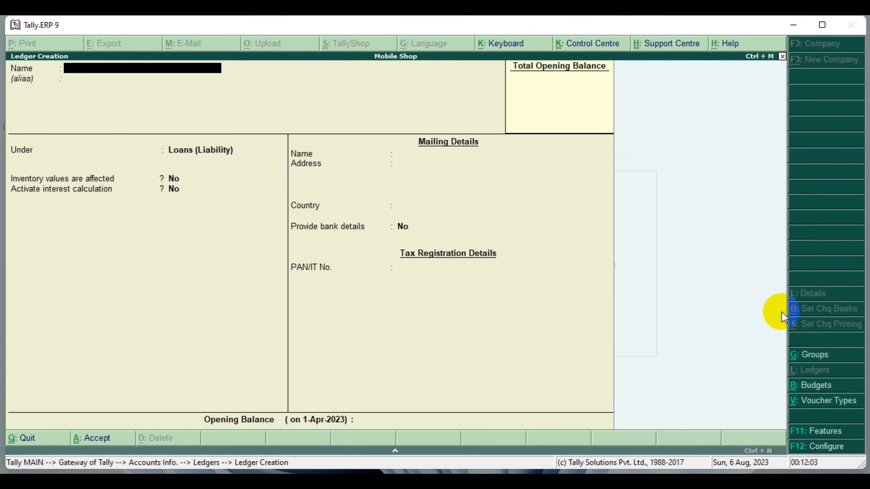